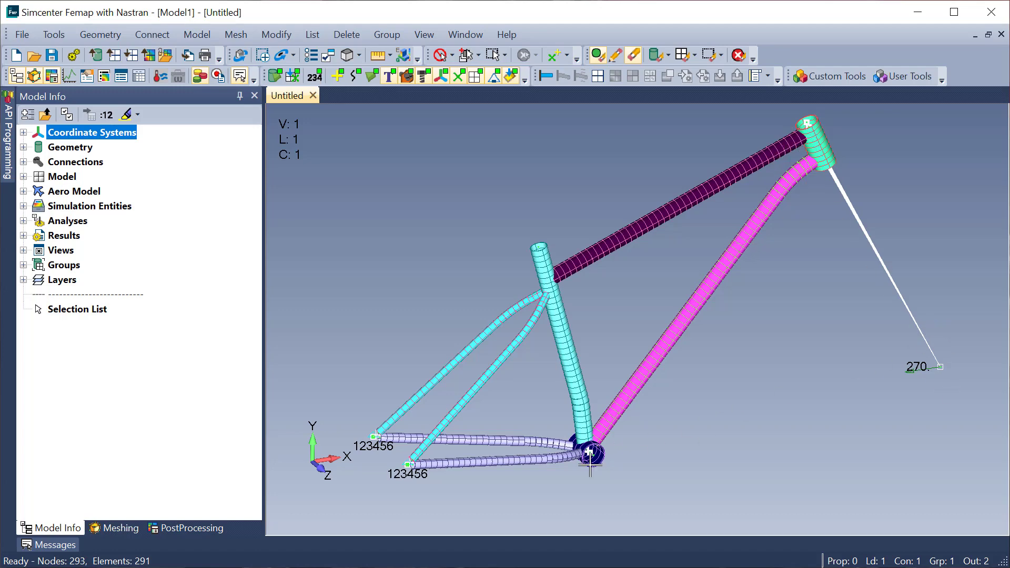
pyautogui.moveTo(590, 458); pyautogui.dragTo(591, 442, button='middle')
pyautogui.moveTo(420, 431); pyautogui.dragTo(382, 421, button='middle')
pyautogui.click(335, 453)
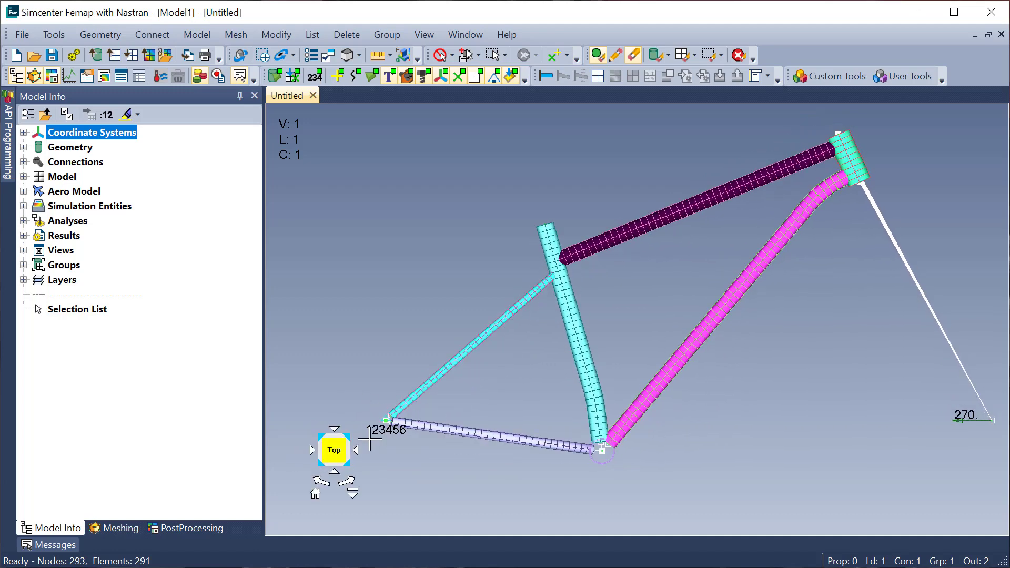
pyautogui.scroll(-3, 485, 239)
pyautogui.scroll(2, 939, 383)
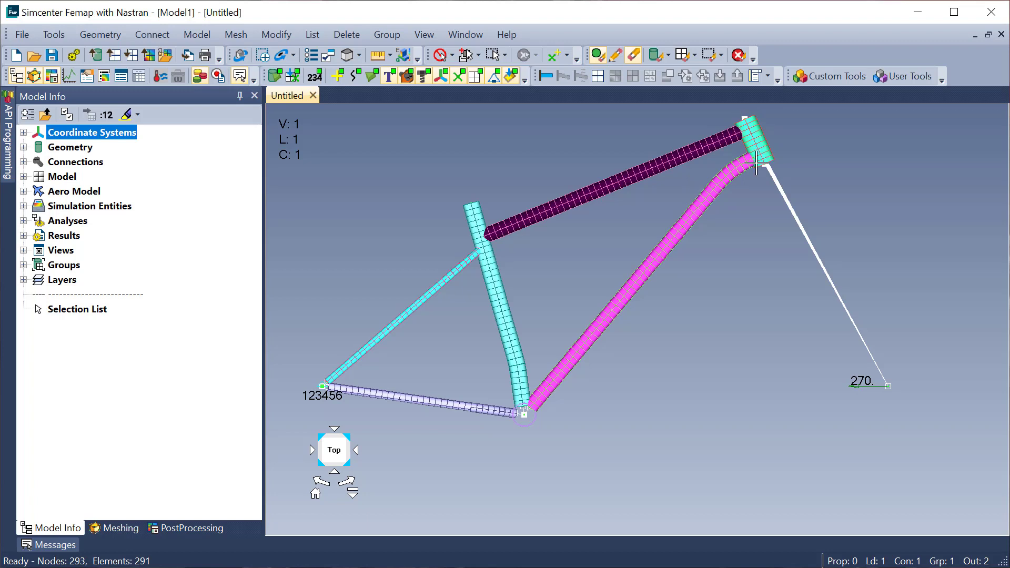
# Inspect the Force on Node definition in the Impact load set and close it without changes
pyautogui.click(25, 177)
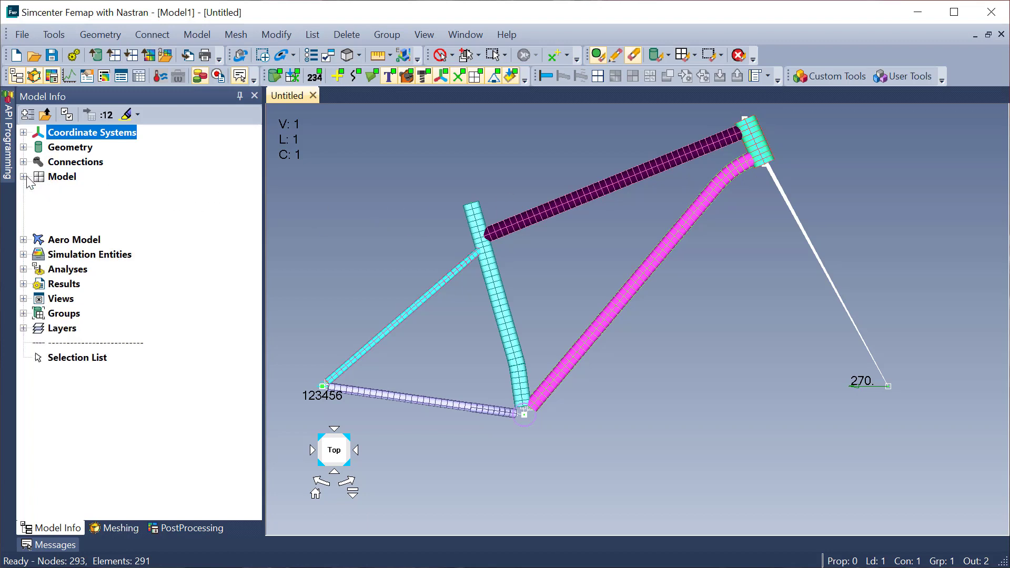
pyautogui.click(38, 251)
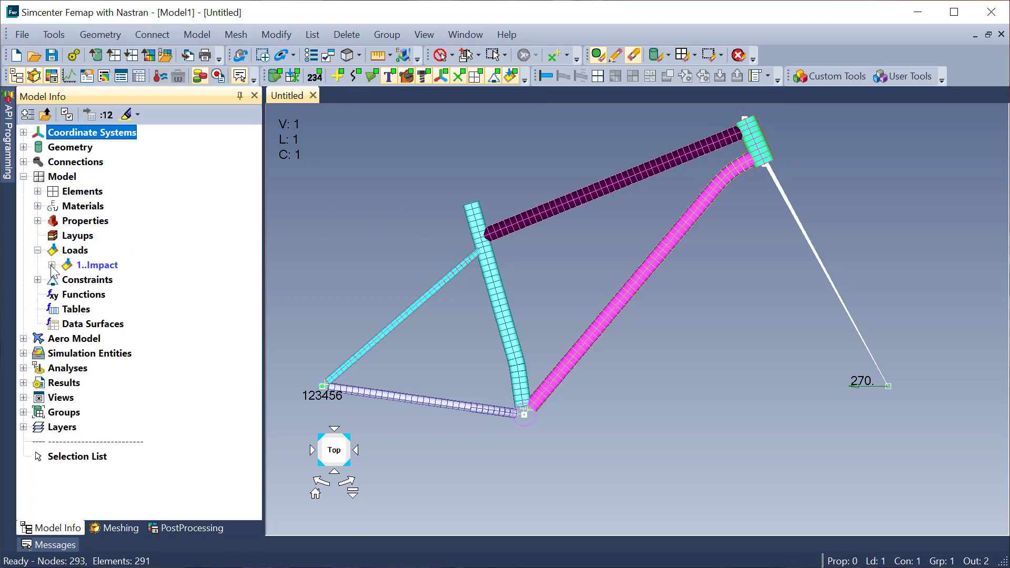
pyautogui.click(51, 265)
pyautogui.click(66, 279)
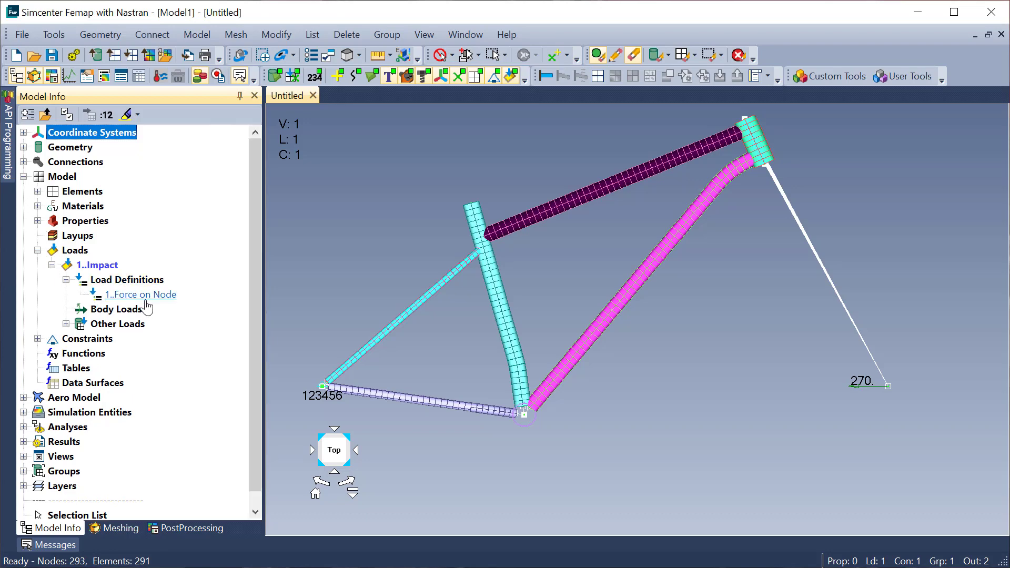
pyautogui.rightClick(147, 296)
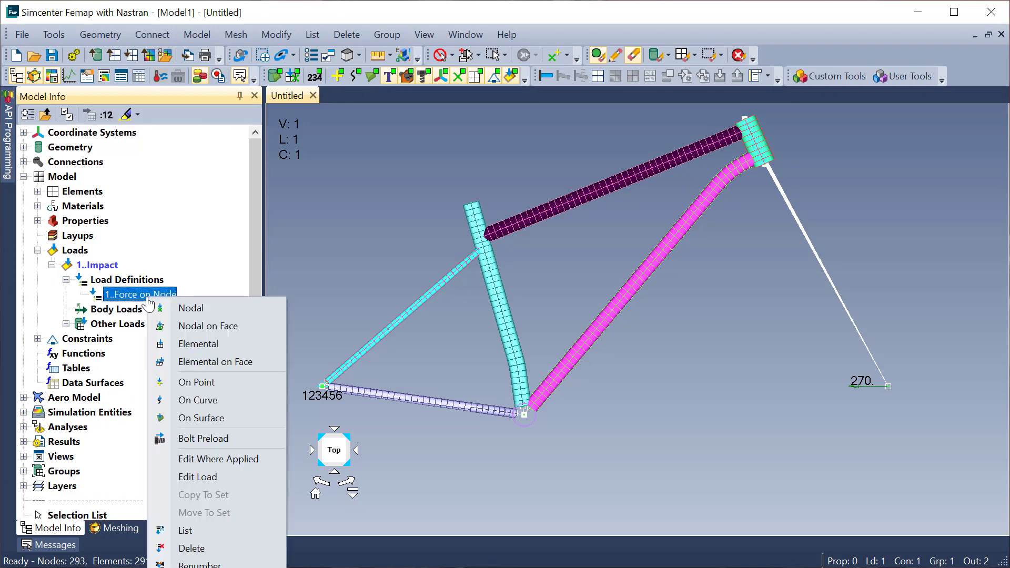
pyautogui.click(218, 477)
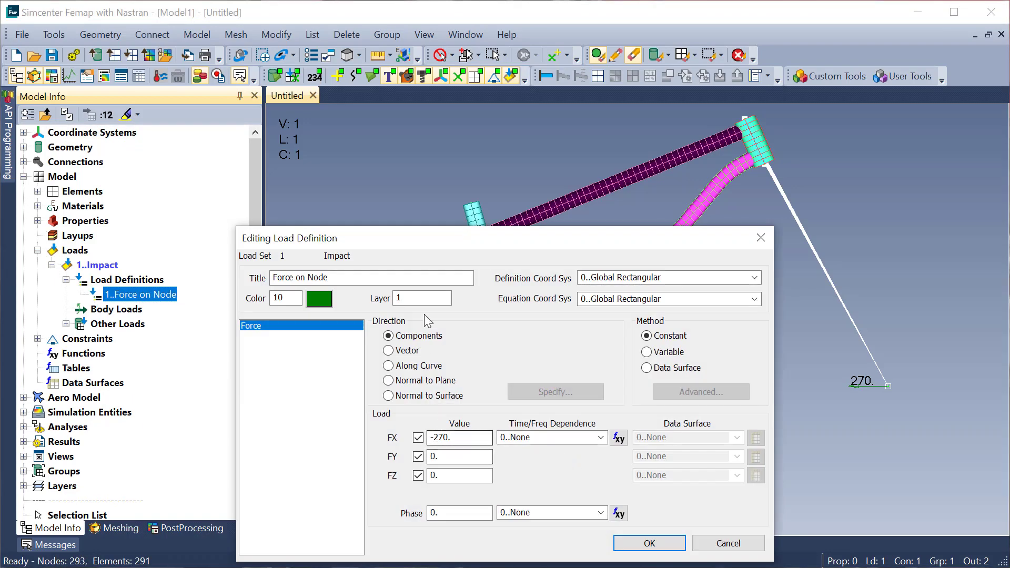
pyautogui.click(728, 543)
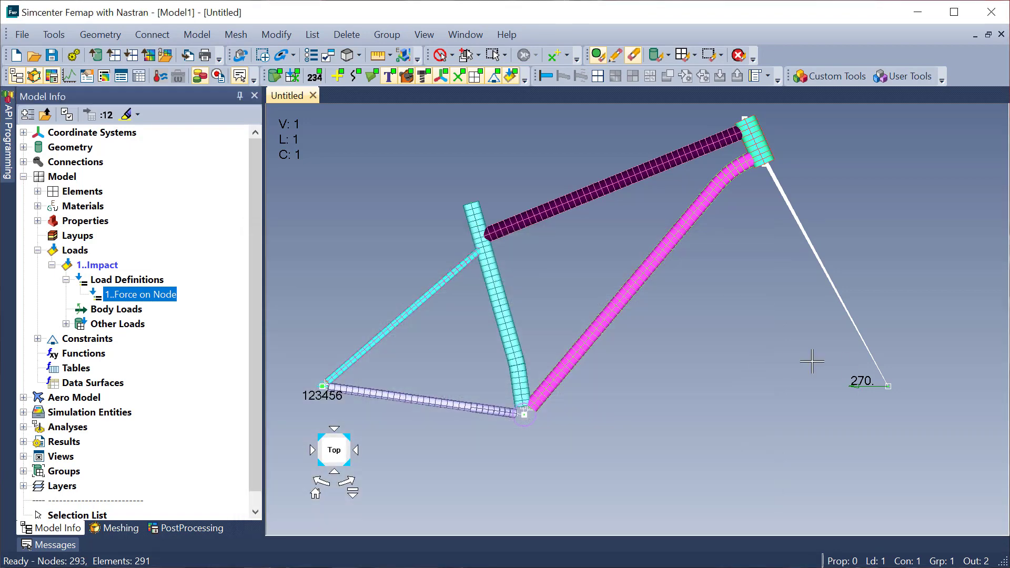
# Review the Top Tube property's circular tube cross-section and its editable size parameters, then cancel the property edit
pyautogui.moveTo(764, 363); pyautogui.dragTo(792, 424, button='middle')
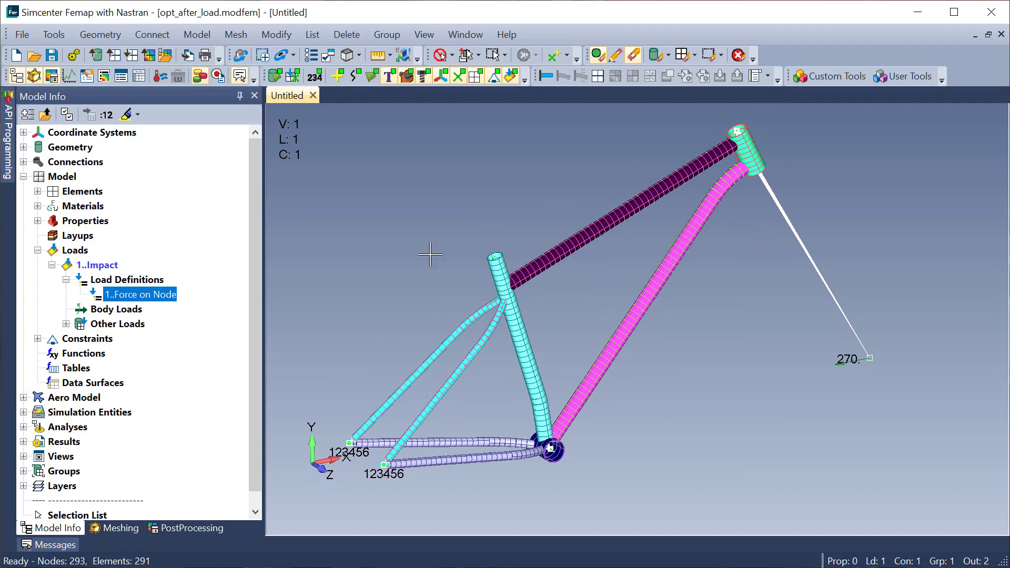
pyautogui.click(38, 220)
pyautogui.click(112, 324)
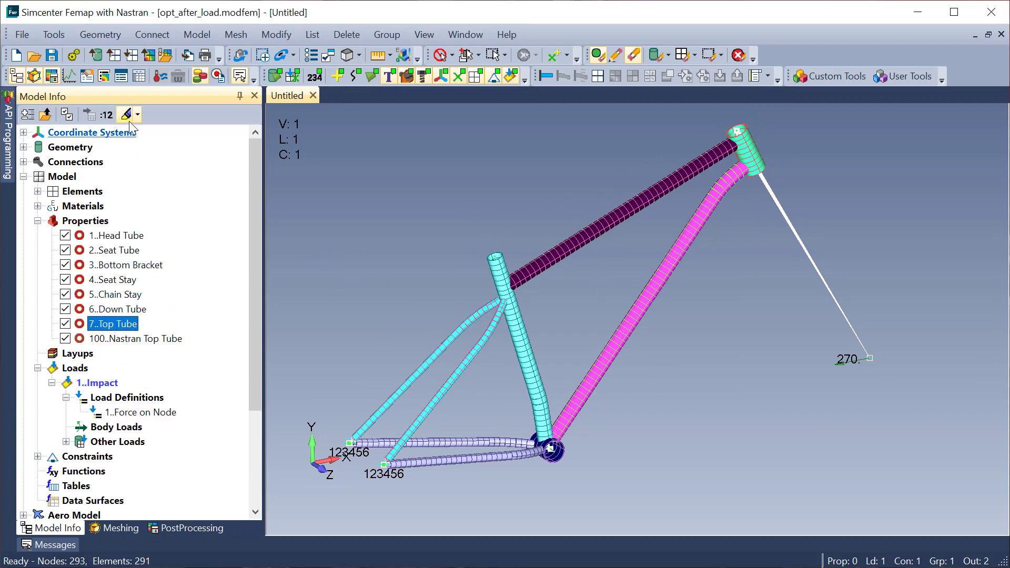
pyautogui.rightClick(112, 325)
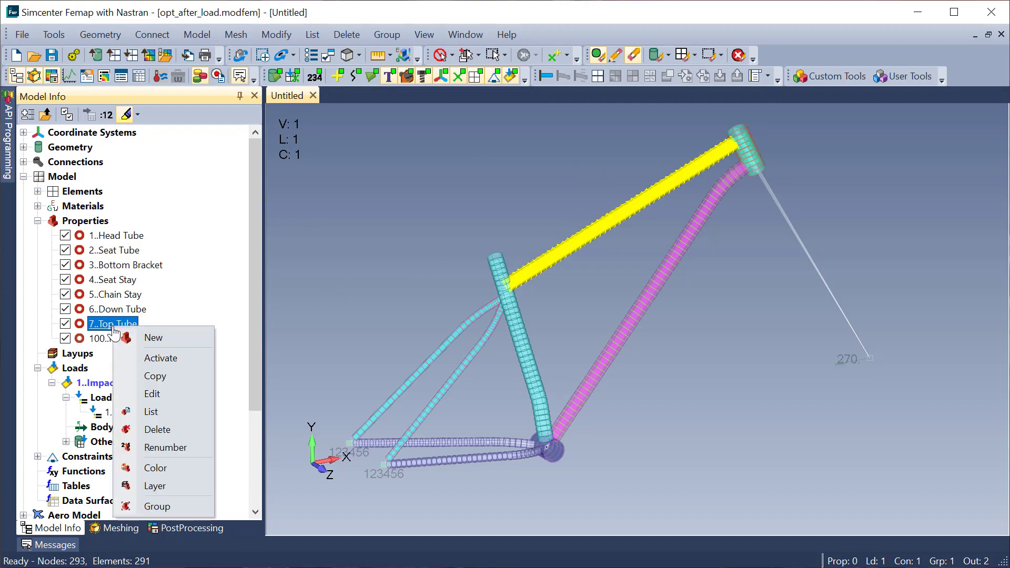
pyautogui.click(166, 392)
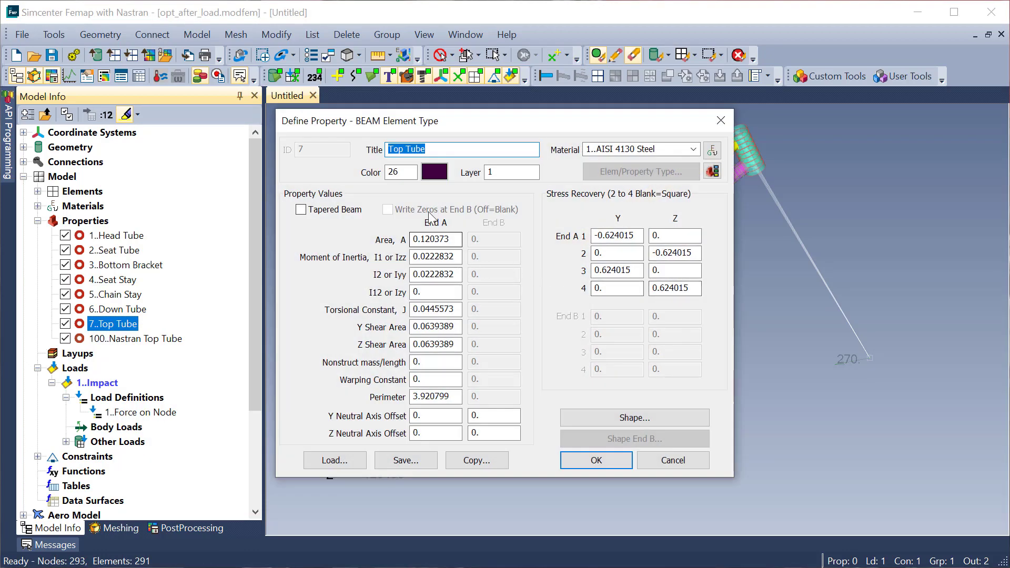
pyautogui.click(639, 415)
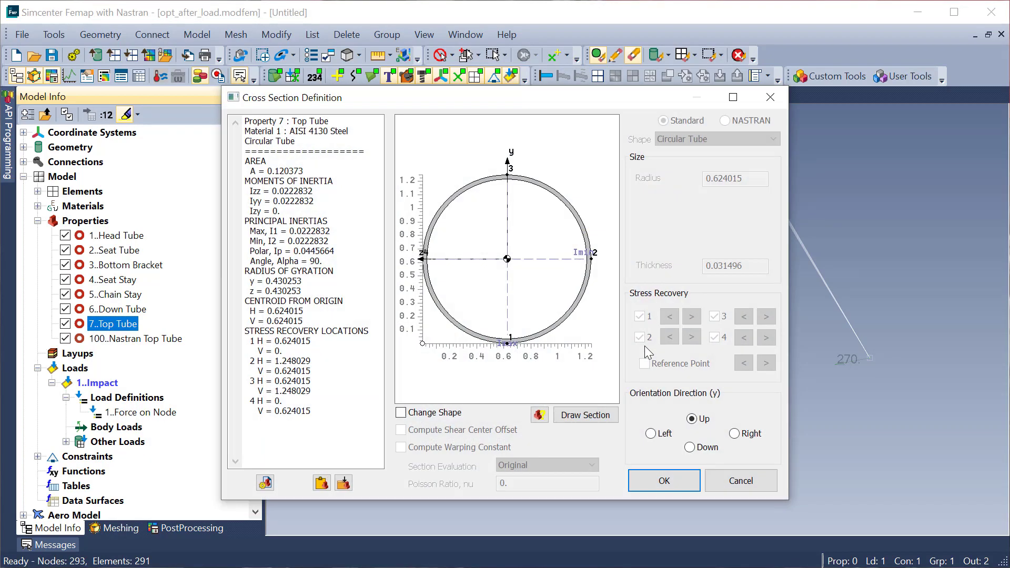
pyautogui.click(454, 417)
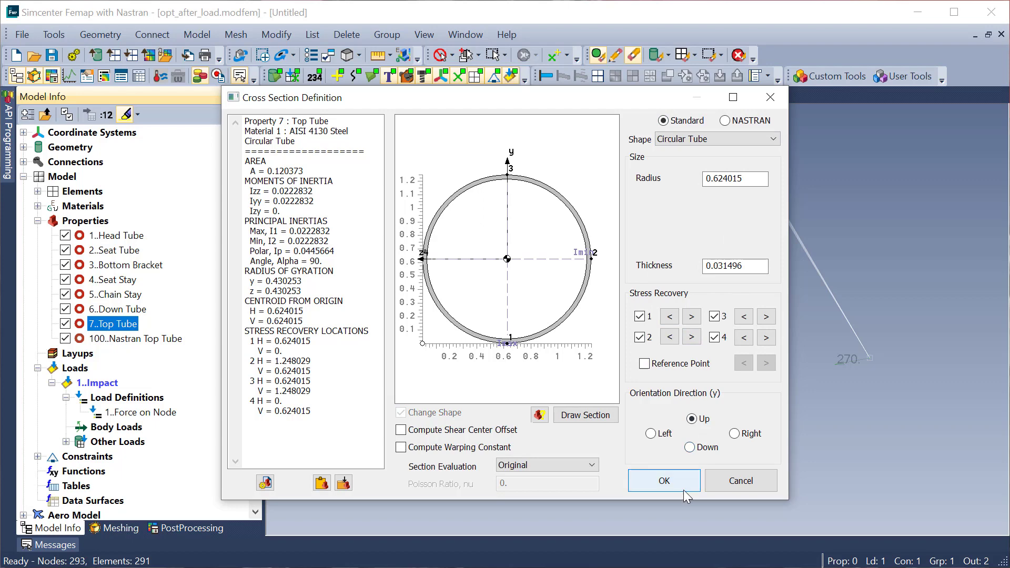
pyautogui.click(664, 480)
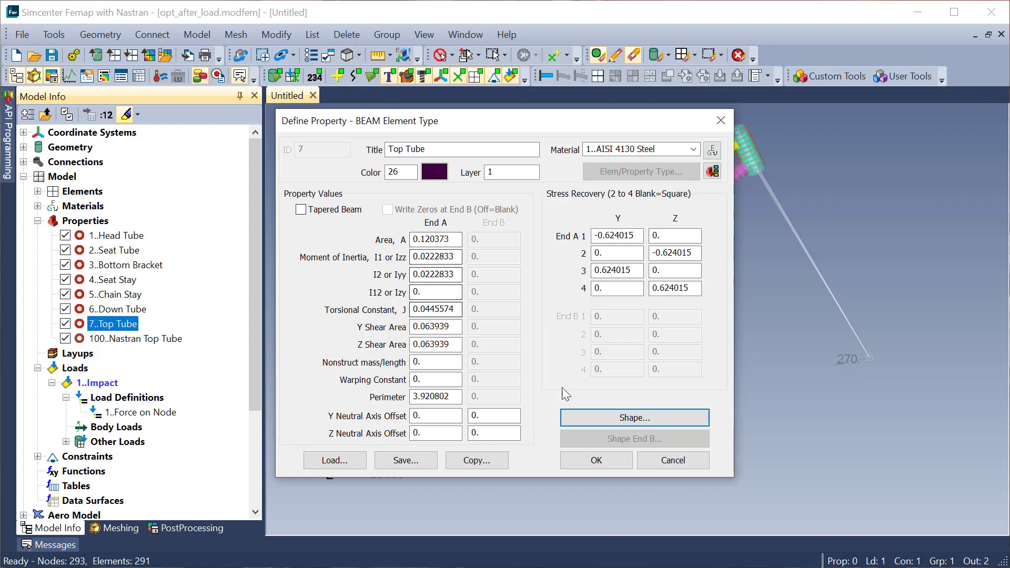
pyautogui.click(668, 461)
# Review the Nastran Top Tube property's cross-section shape and its DIM1 and DIM2 size parameters, then close the property
pyautogui.click(135, 338)
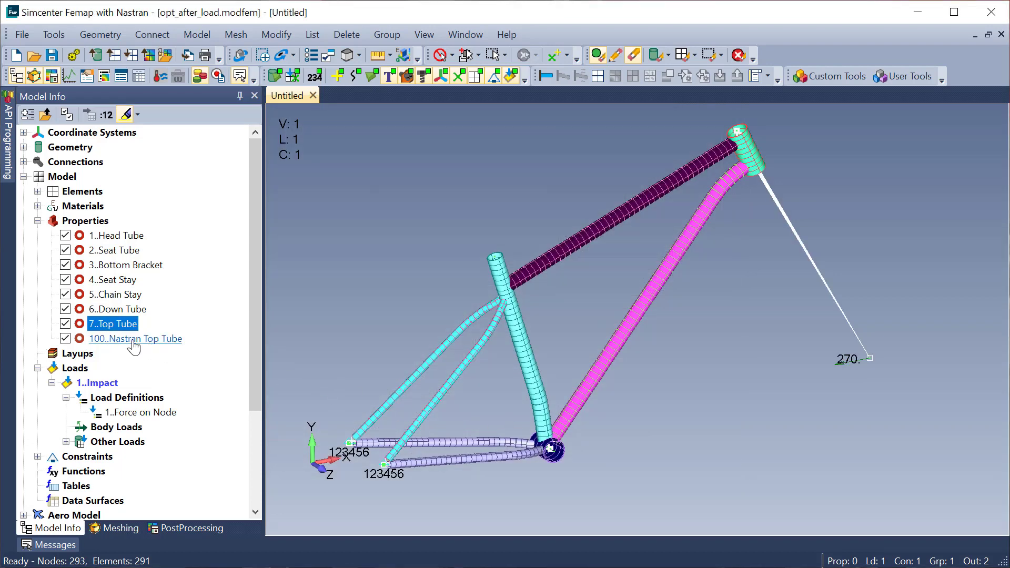
pyautogui.rightClick(133, 342)
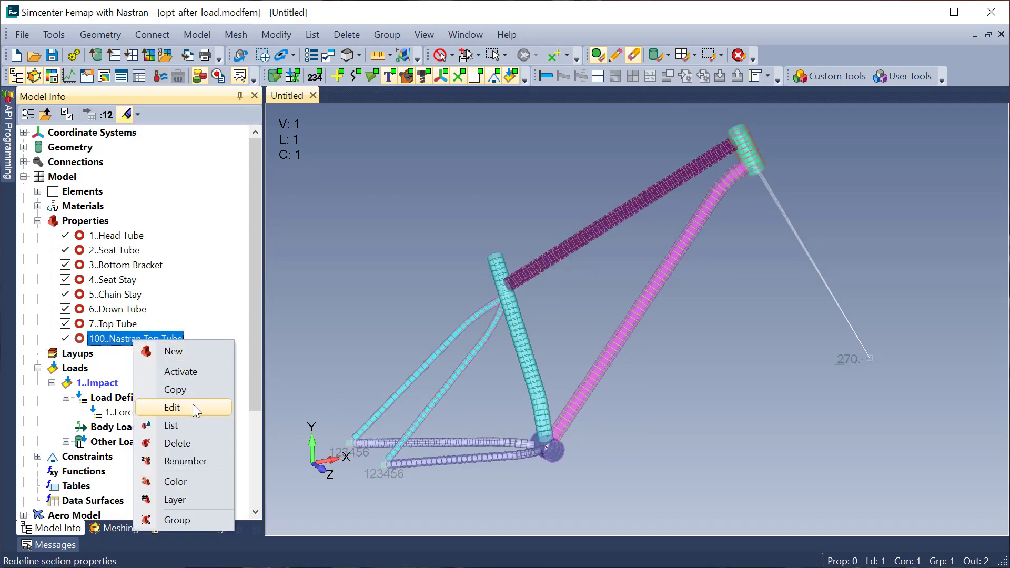
pyautogui.click(192, 408)
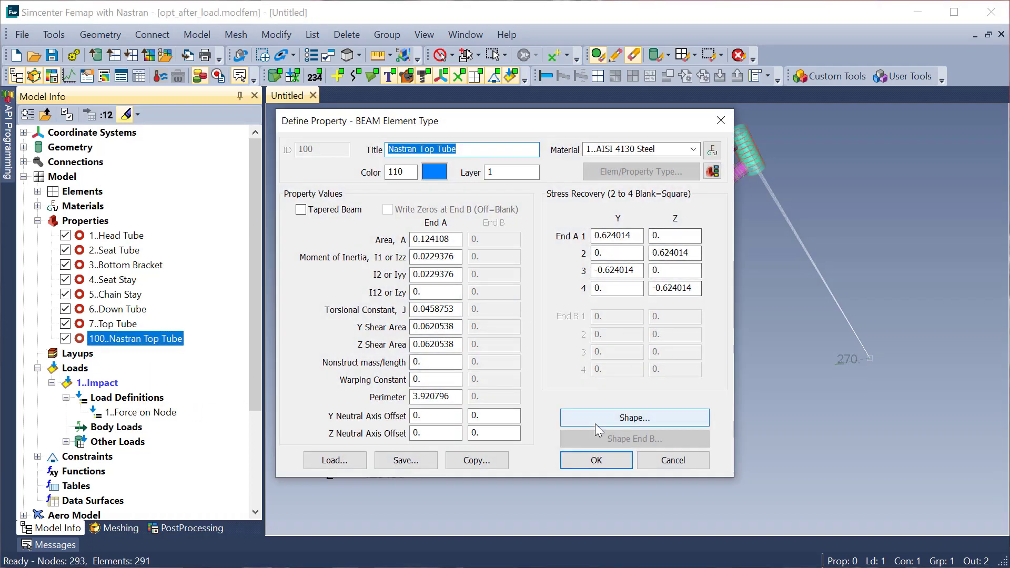
pyautogui.click(596, 420)
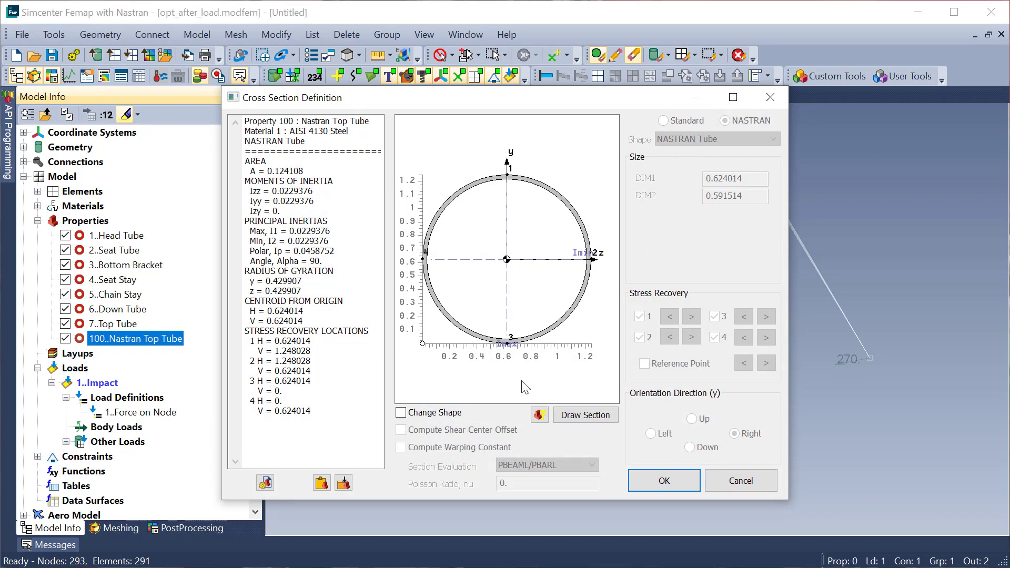
pyautogui.click(428, 412)
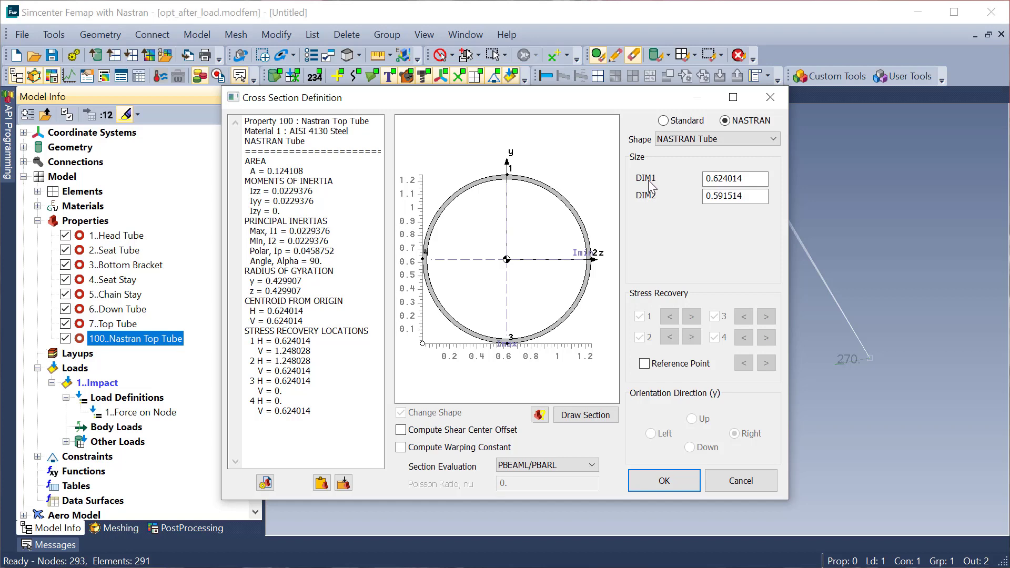
pyautogui.click(686, 481)
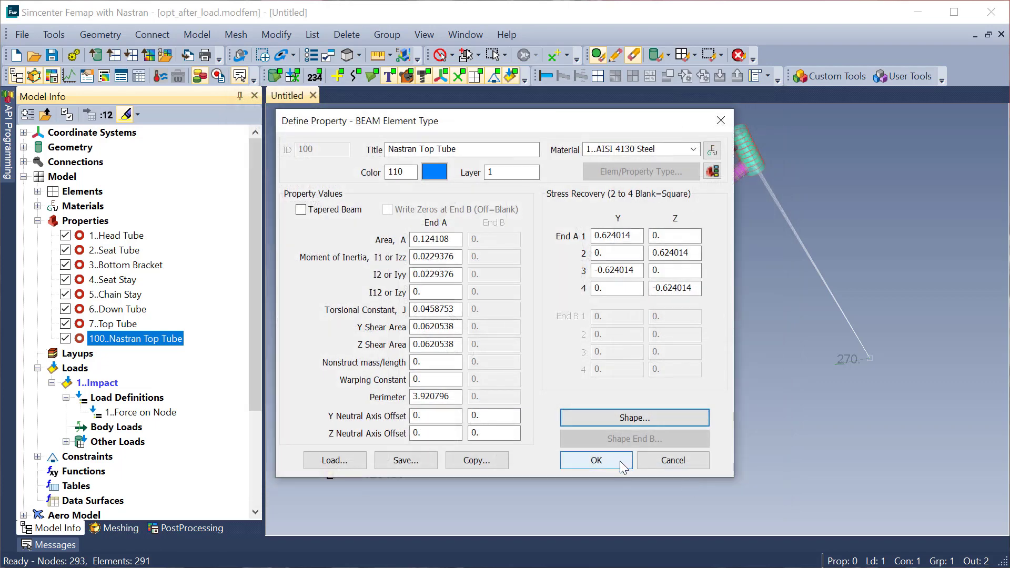
pyautogui.click(596, 460)
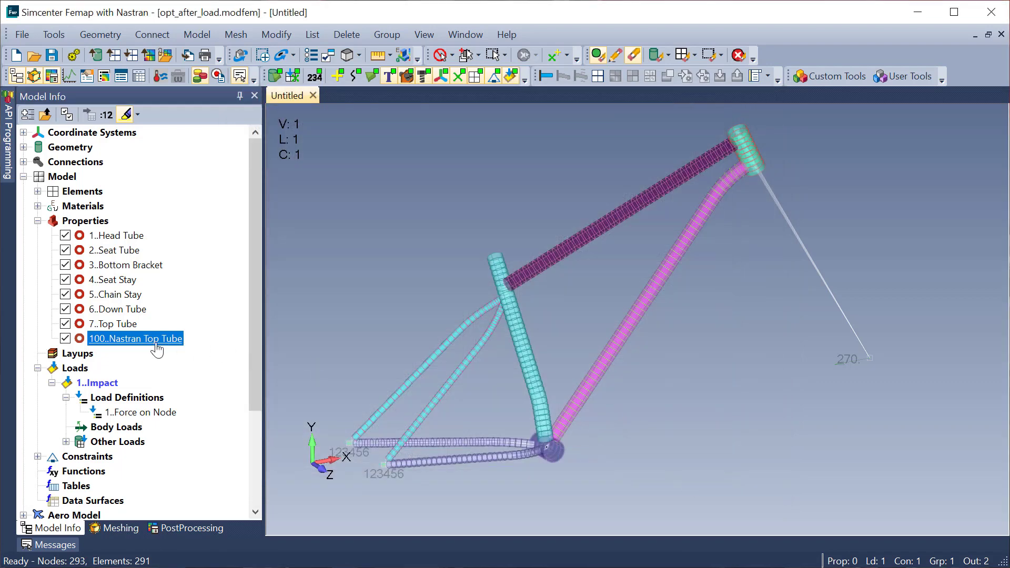
# Update the property ID of all elements on the top tube's curve to 100..Nastran Top Tube and check the assignment
pyautogui.click(274, 36)
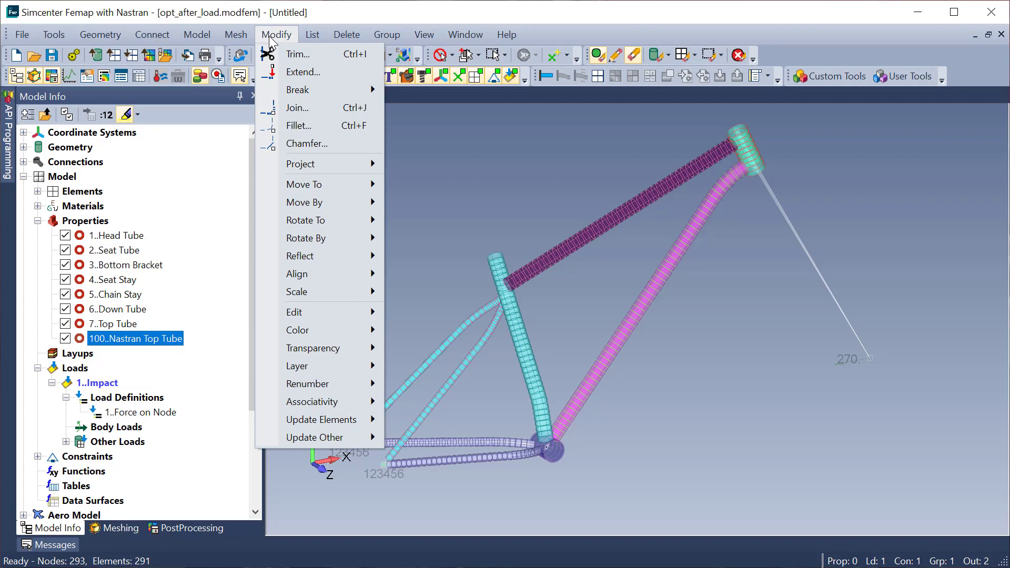
pyautogui.moveTo(315, 419)
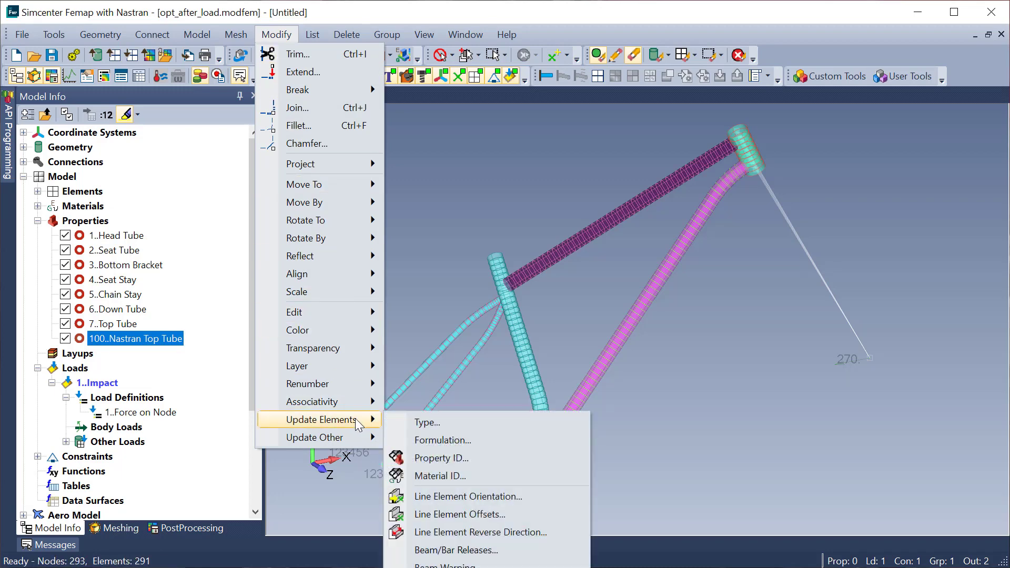
pyautogui.click(441, 458)
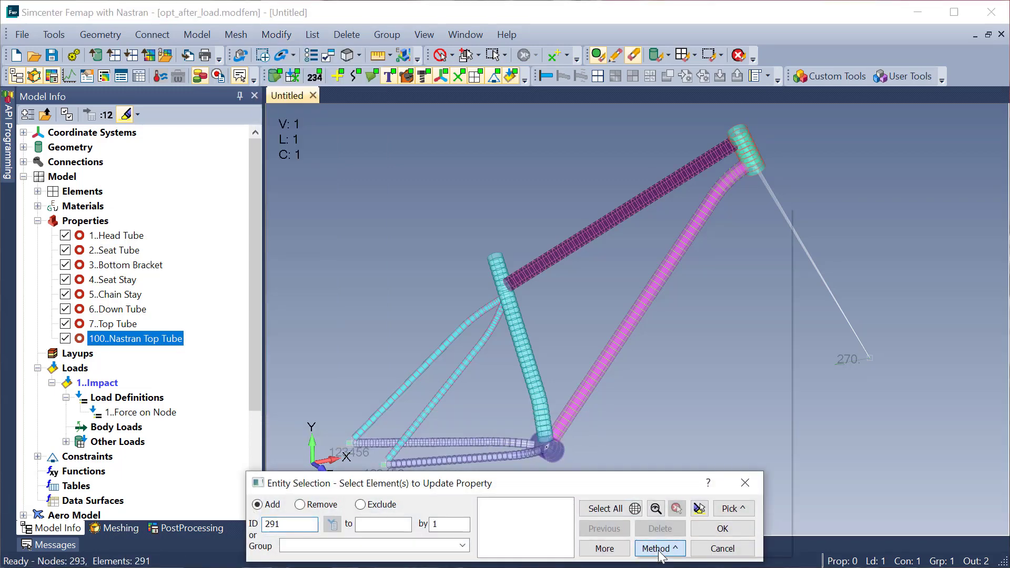
pyautogui.click(659, 549)
pyautogui.click(741, 507)
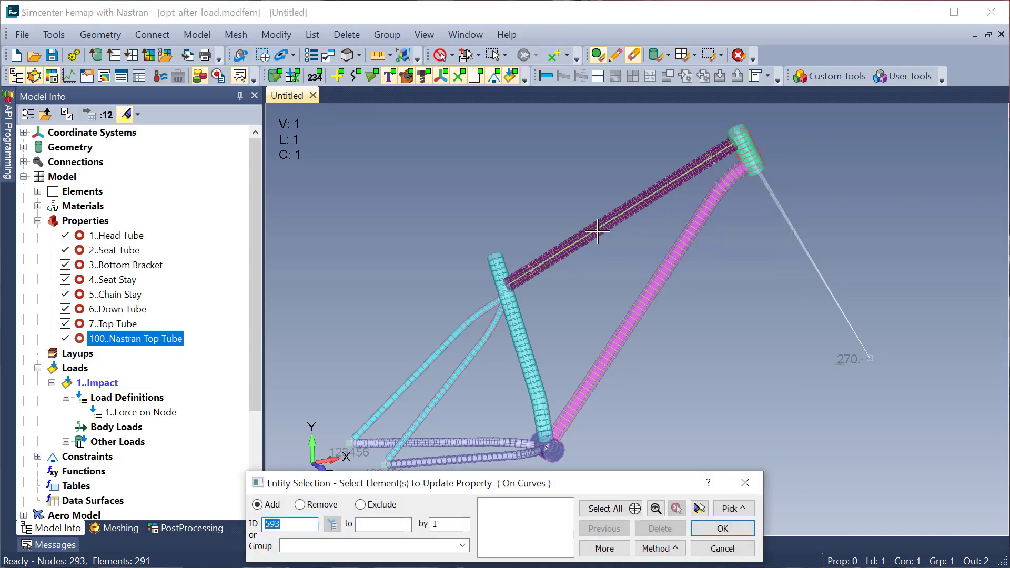
pyautogui.click(597, 232)
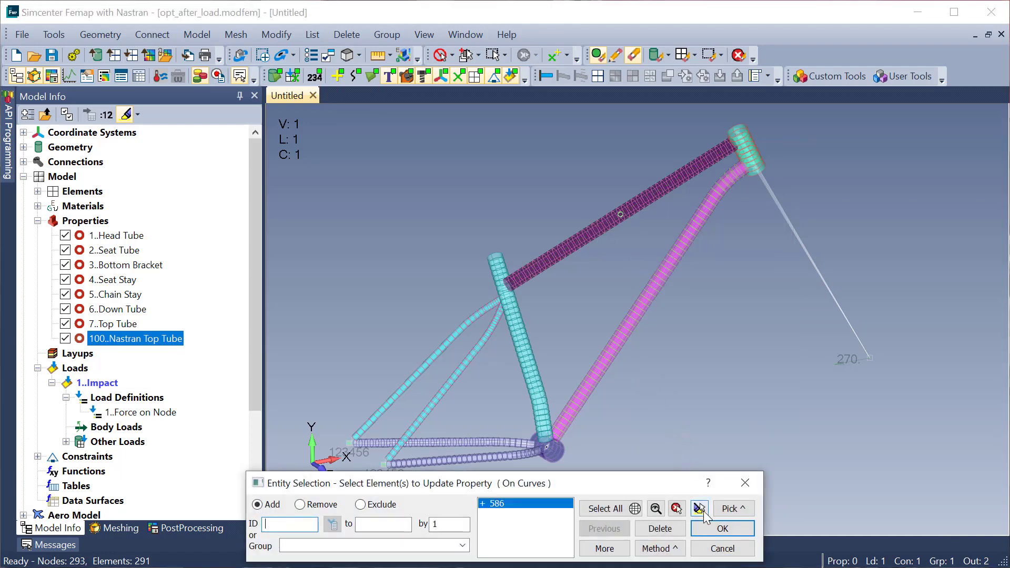
pyautogui.click(716, 527)
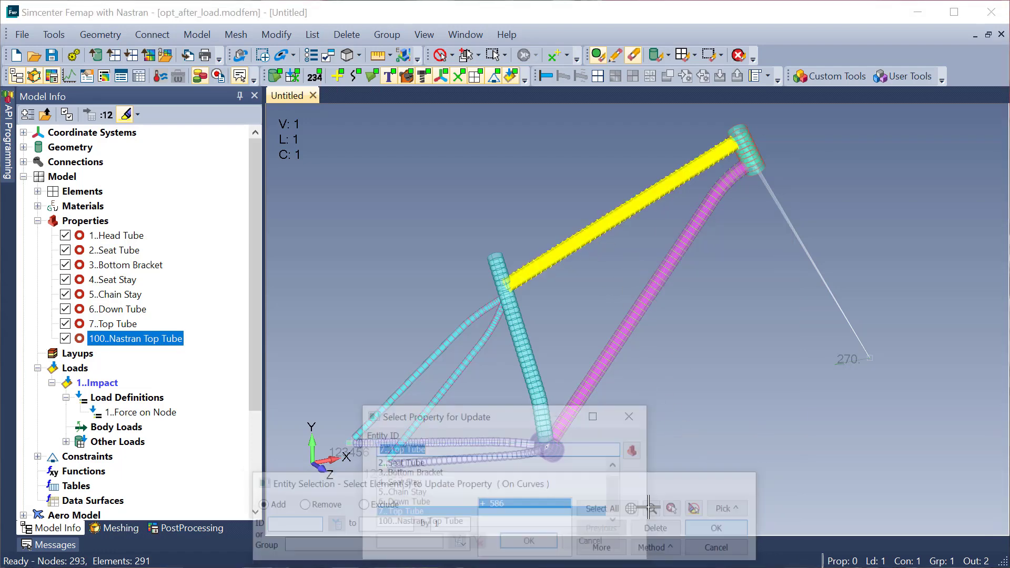
pyautogui.doubleClick(436, 522)
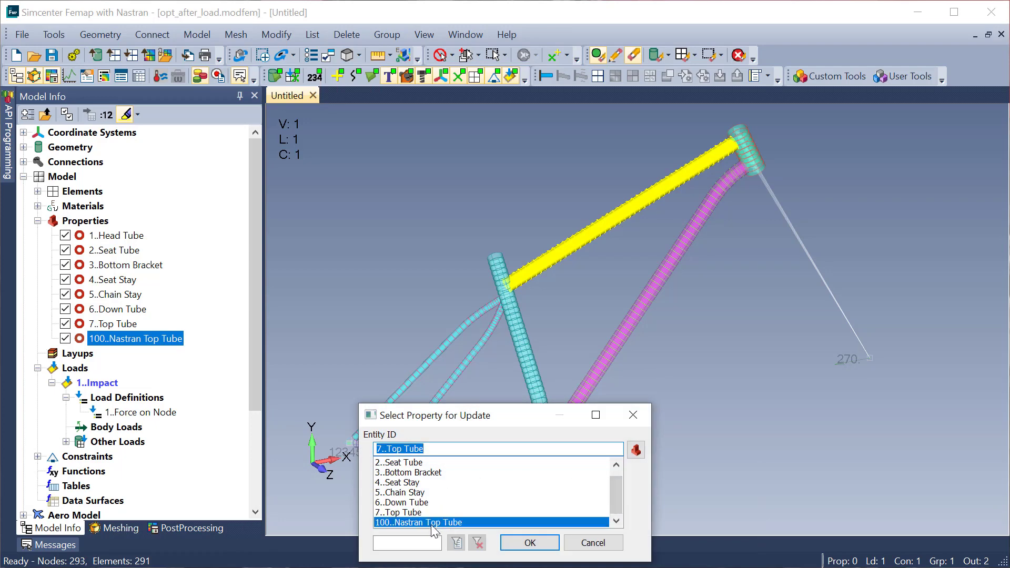
pyautogui.click(132, 325)
pyautogui.click(136, 339)
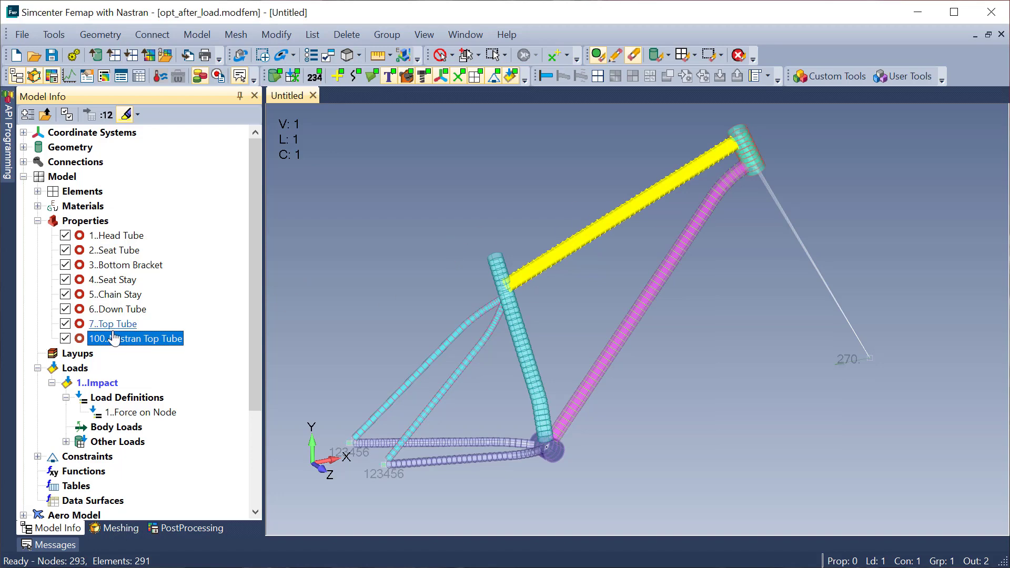
pyautogui.click(496, 177)
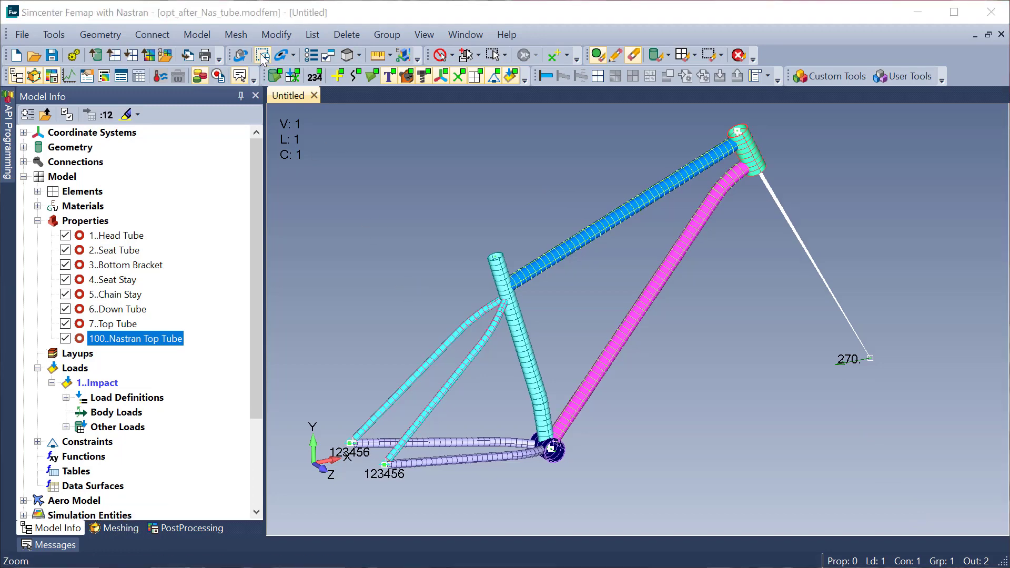
# Create an optimization variable of type 0..Property for the 100..Nastran Top Tube property
pyautogui.click(208, 35)
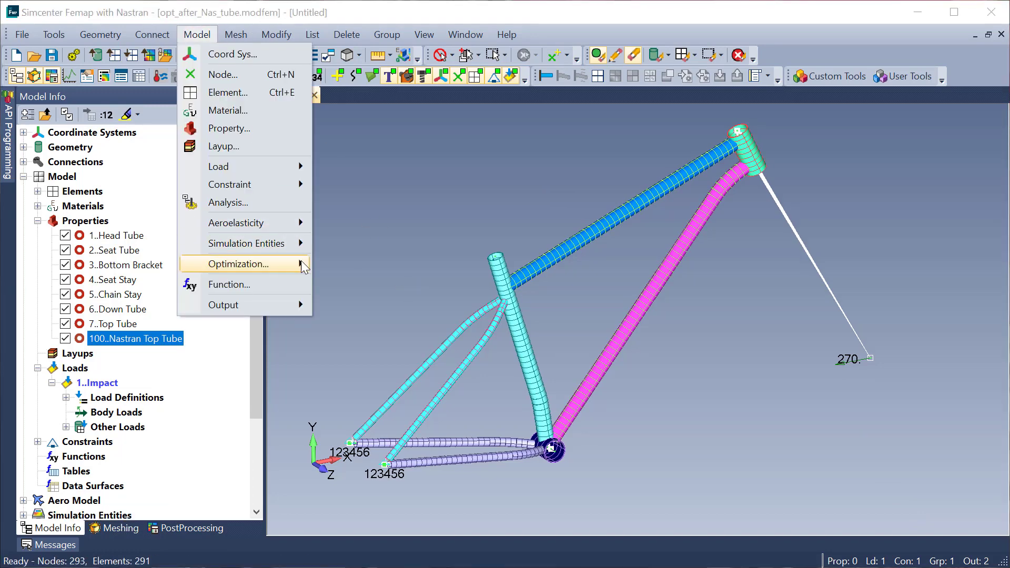
pyautogui.moveTo(263, 264)
pyautogui.click(487, 270)
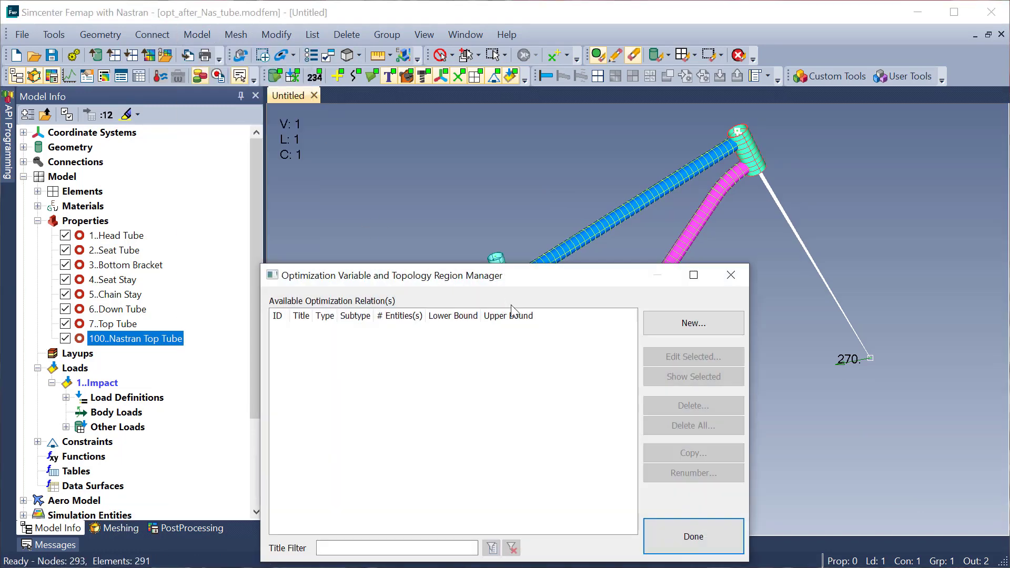
pyautogui.click(690, 323)
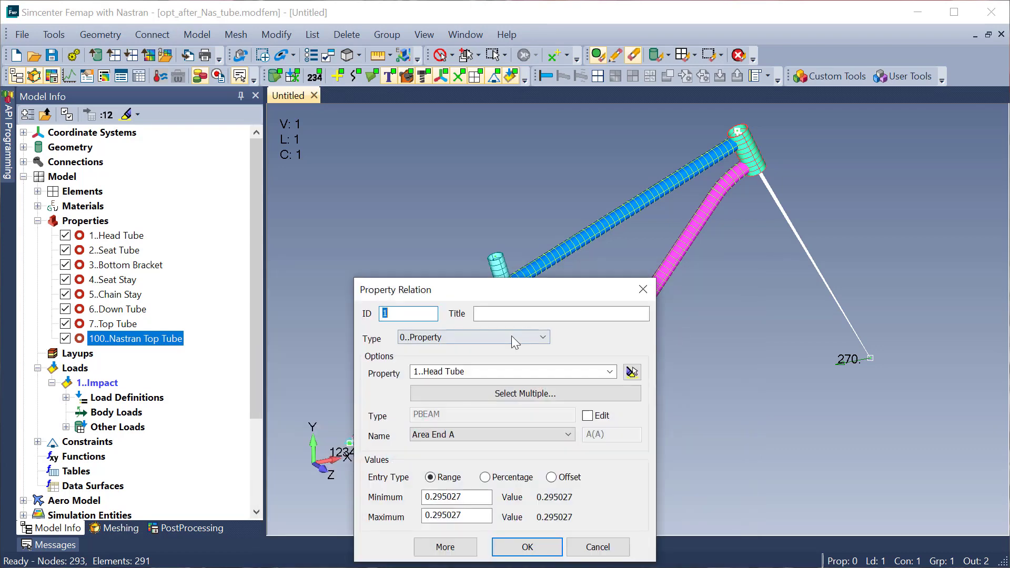
pyautogui.click(542, 342)
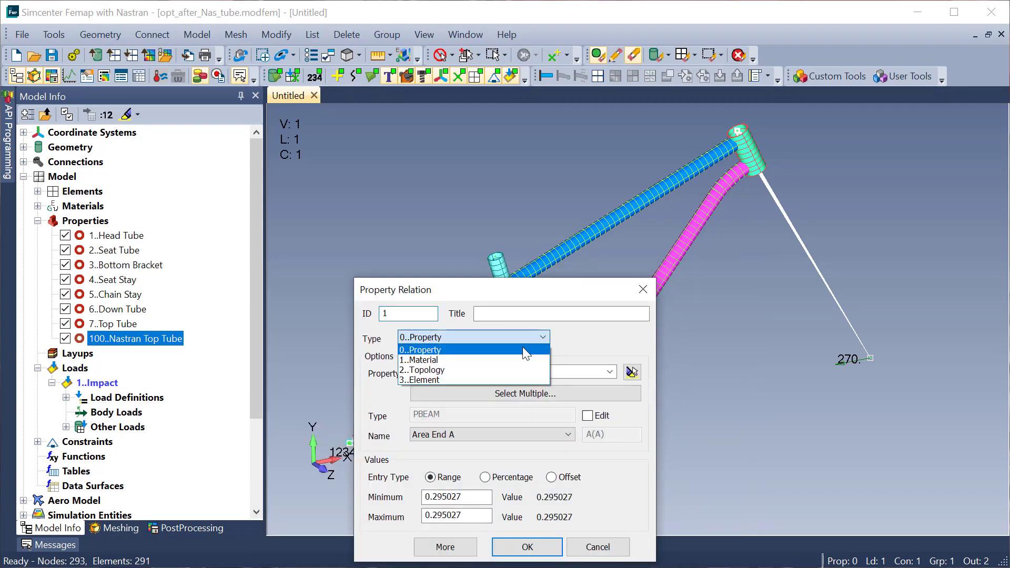
pyautogui.click(464, 349)
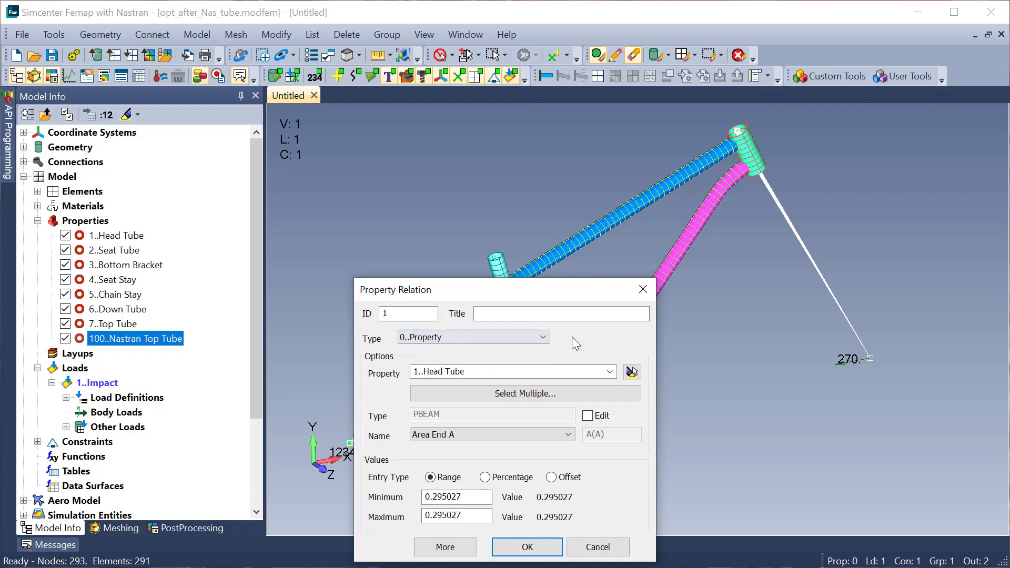
pyautogui.click(606, 374)
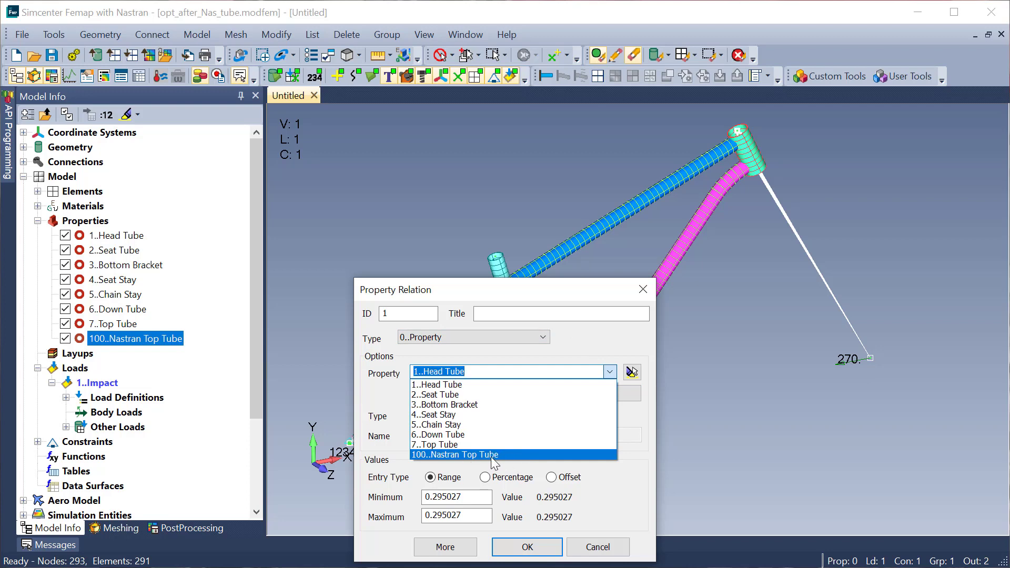
pyautogui.click(513, 455)
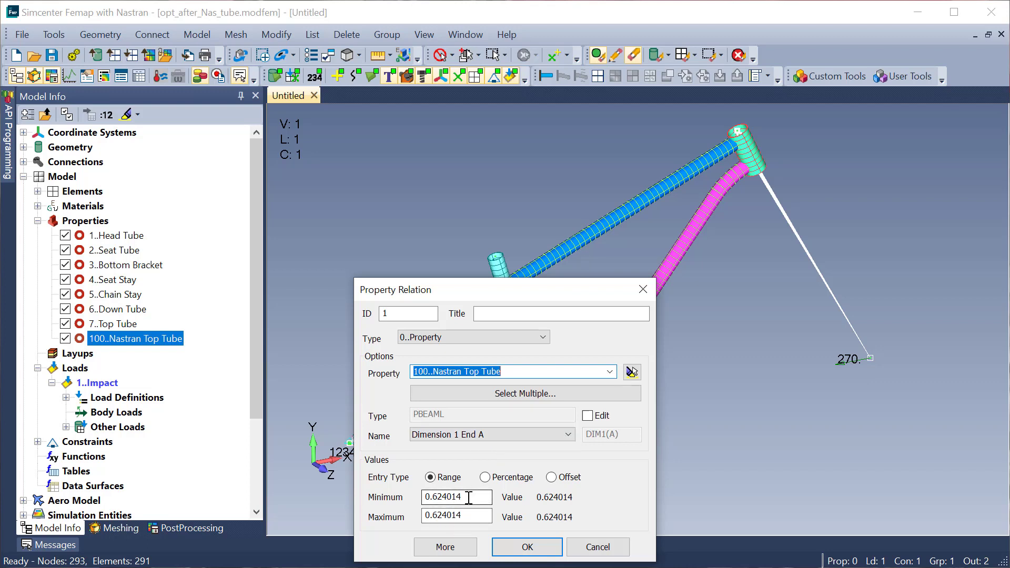
# Limit the variable for Dimension 1 End A by percentage, with minimum 75 and maximum 125, and save it to add another
pyautogui.moveTo(472, 497); pyautogui.dragTo(438, 498)
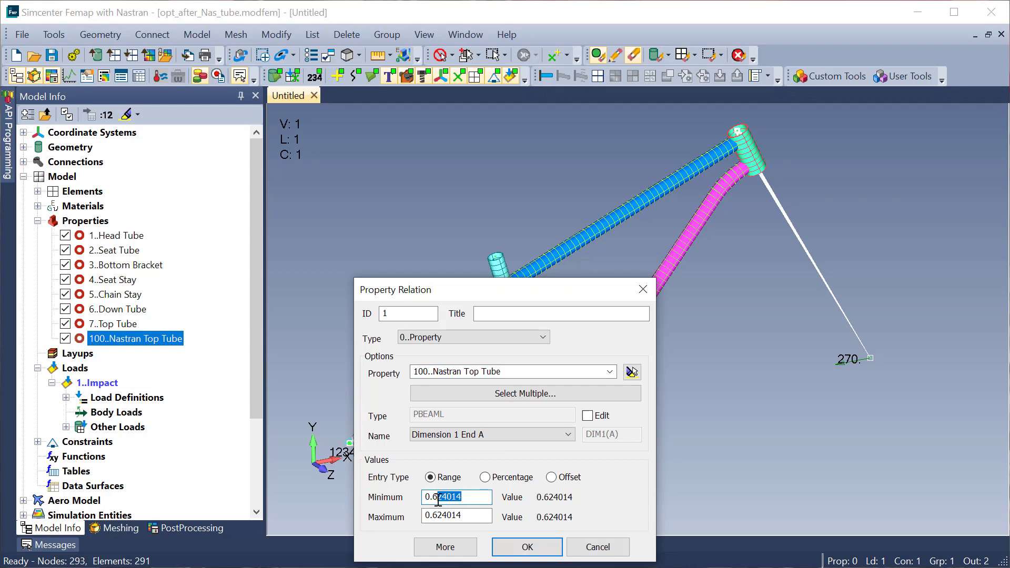
pyautogui.write('45')
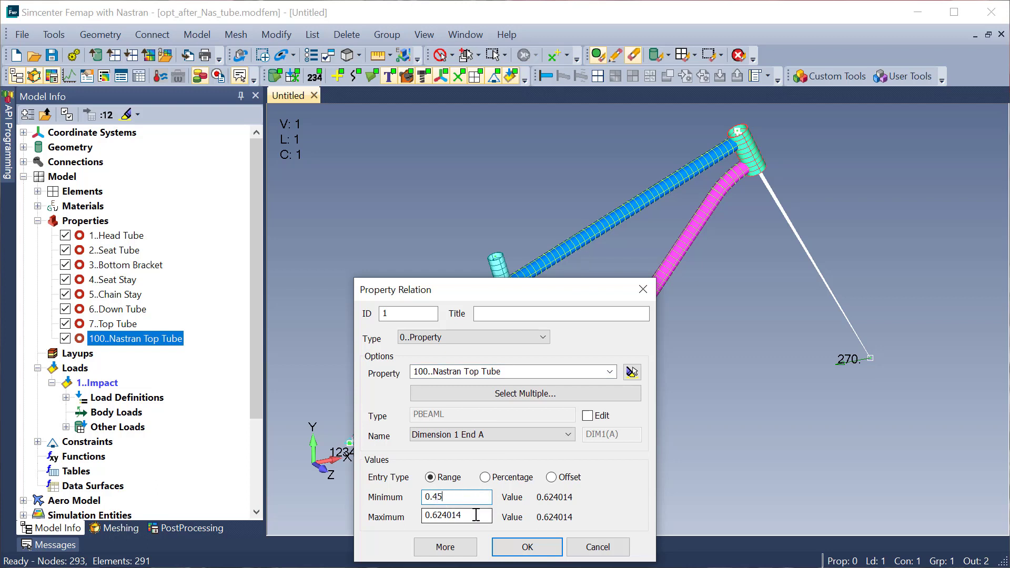
pyautogui.click(485, 477)
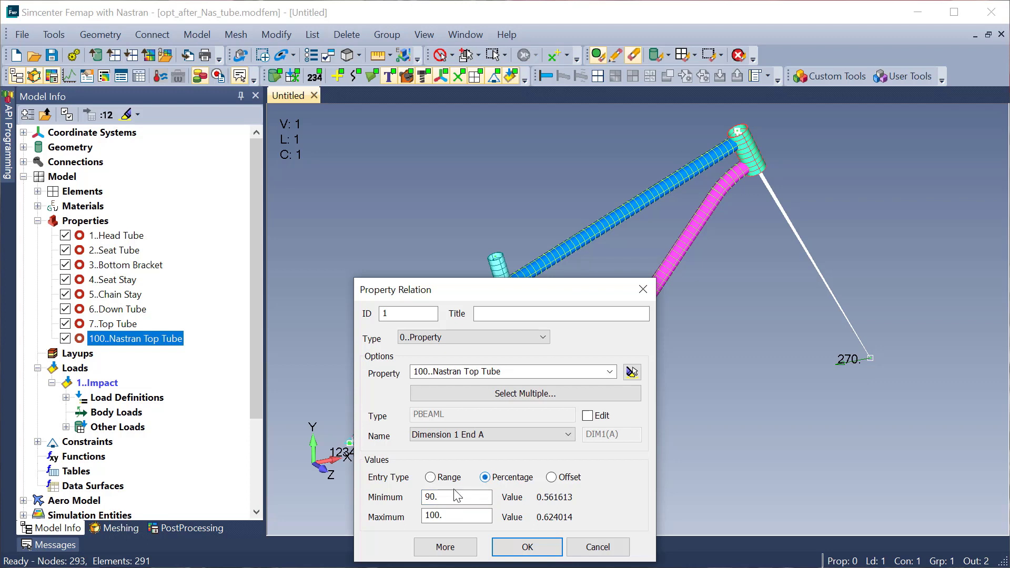
pyautogui.moveTo(456, 498); pyautogui.dragTo(400, 497)
pyautogui.write('75')
pyautogui.moveTo(476, 516); pyautogui.dragTo(353, 516)
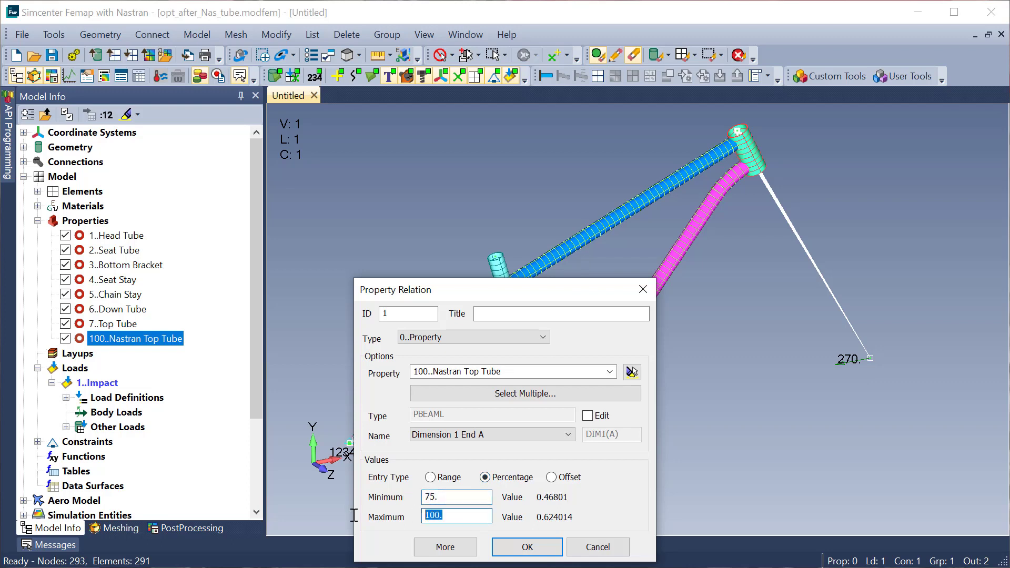
pyautogui.write('125')
pyautogui.click(471, 496)
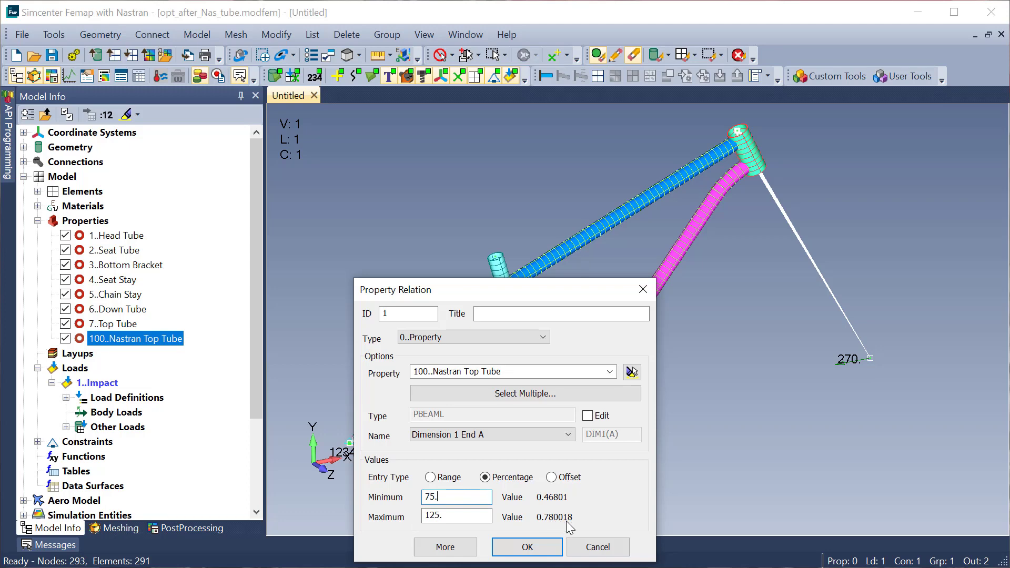
pyautogui.click(466, 546)
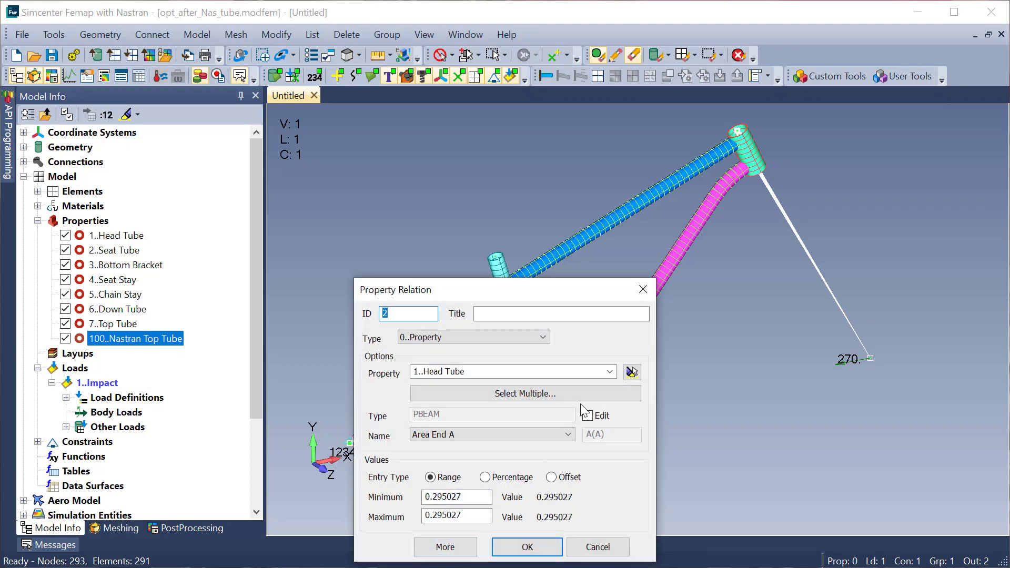
# Assign the second optimization variable to Dimension 2 End A of the 100..Nastran Top Tube property
pyautogui.click(609, 376)
pyautogui.click(512, 451)
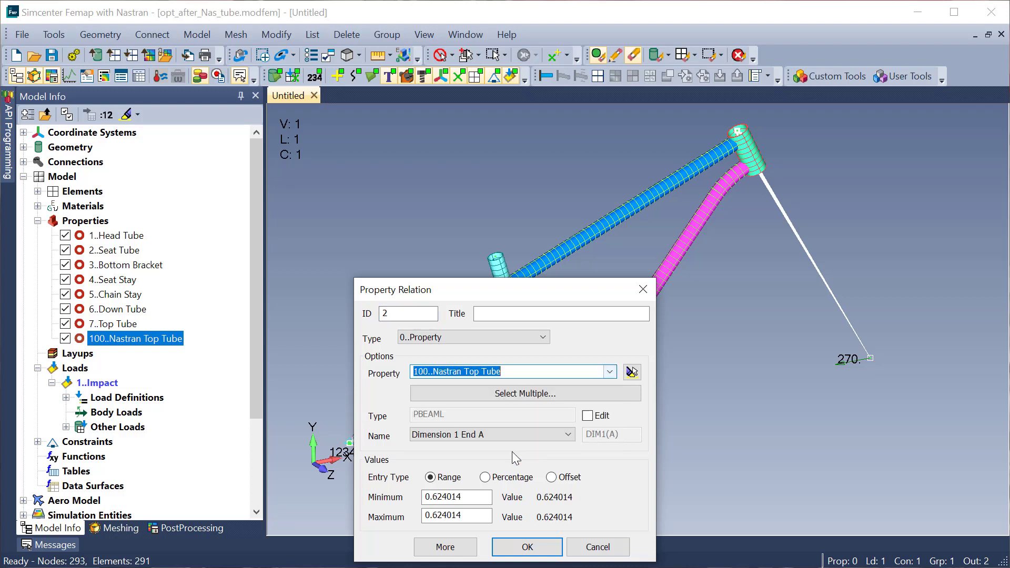
pyautogui.click(521, 437)
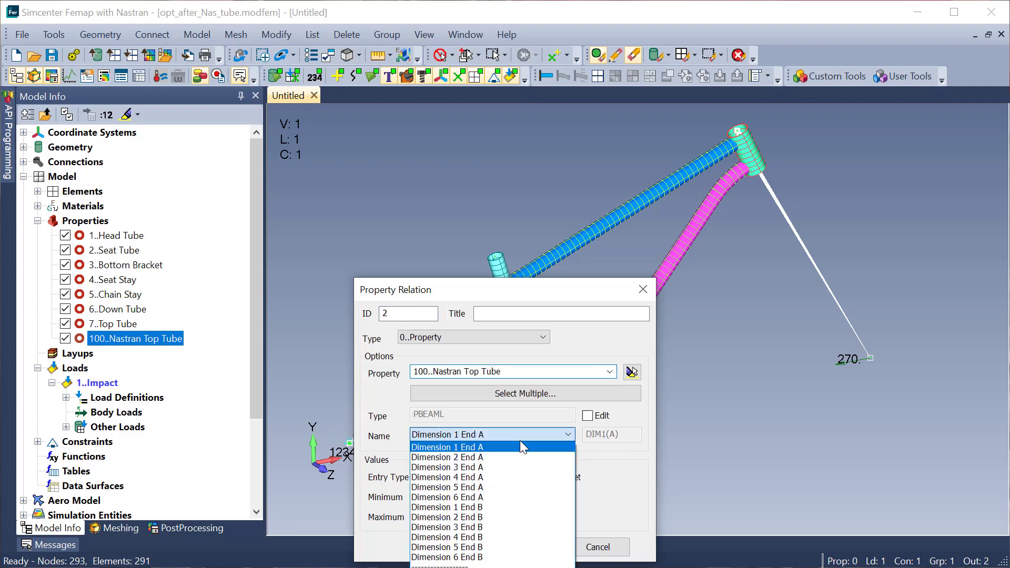
pyautogui.click(488, 458)
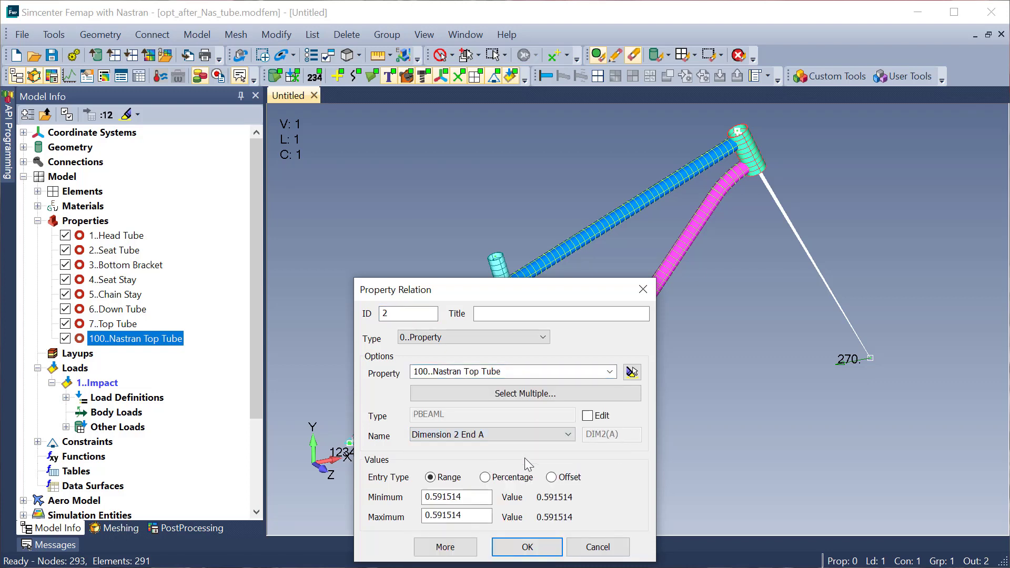
# Limit the Dimension 2 End A variable by percentage, with minimum 75 and maximum 125, and finish defining variables
pyautogui.click(506, 477)
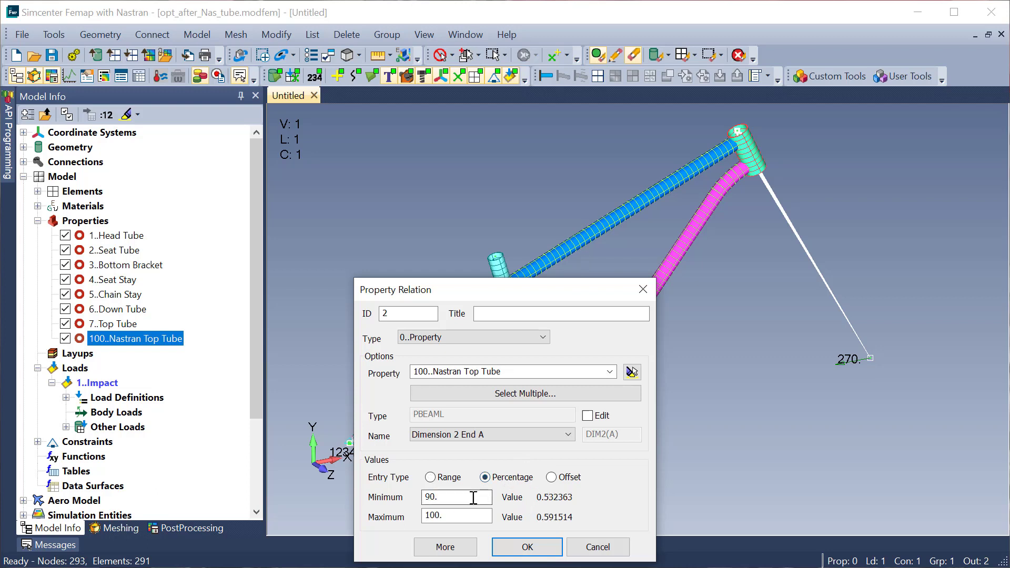
pyautogui.write('75')
pyautogui.press('Tab')
pyautogui.write('125')
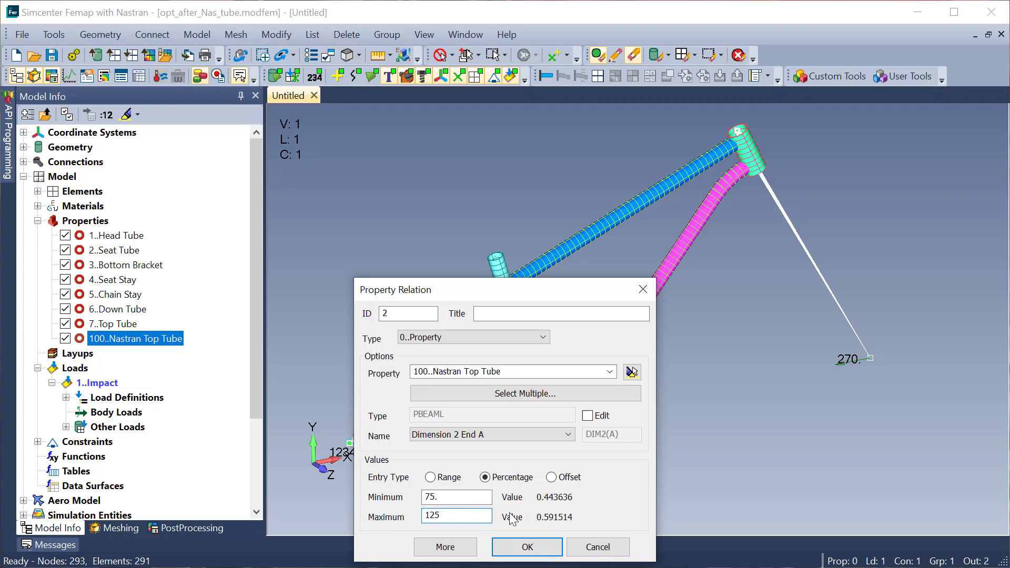
pyautogui.click(484, 497)
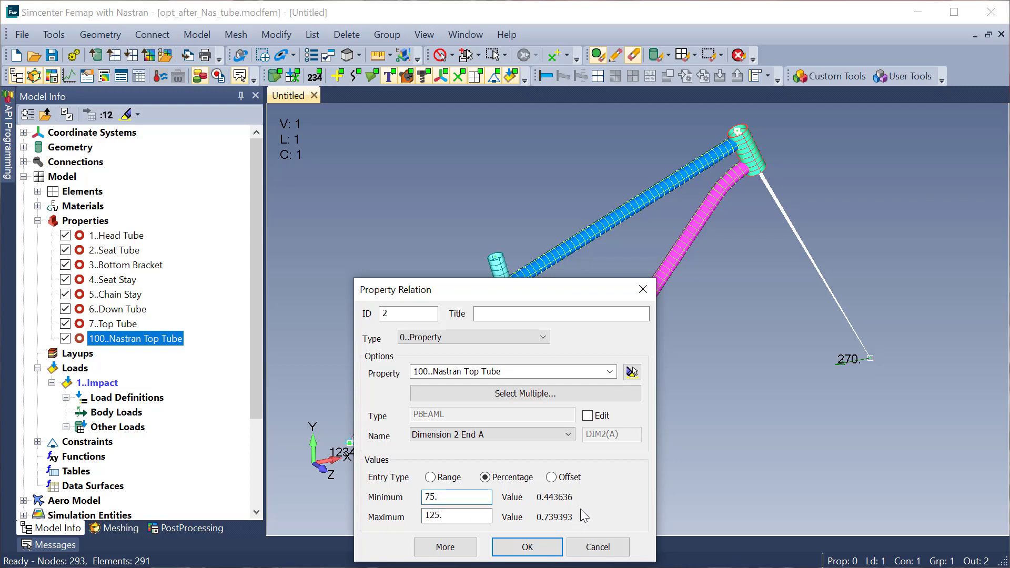
pyautogui.click(556, 552)
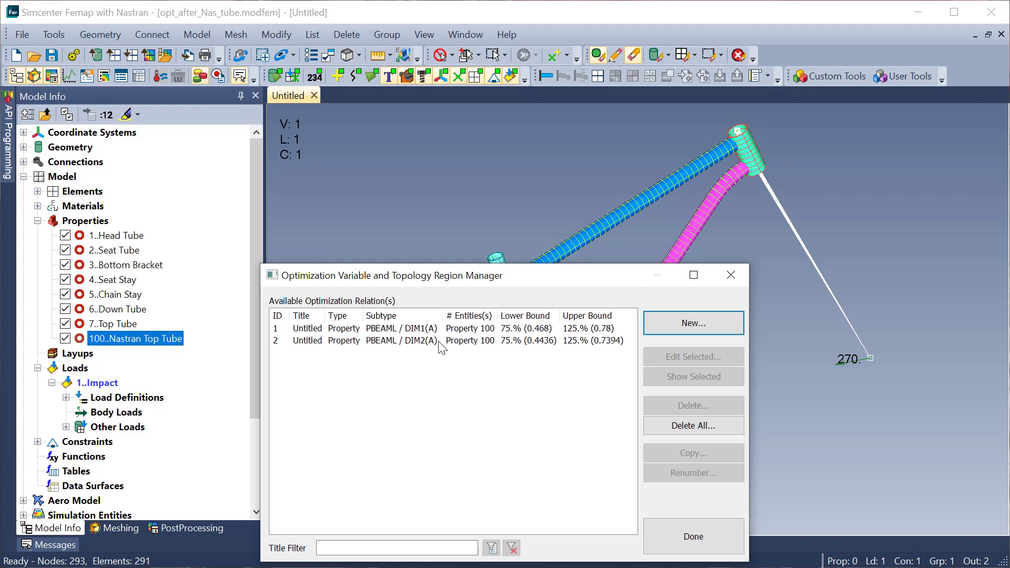
pyautogui.click(692, 537)
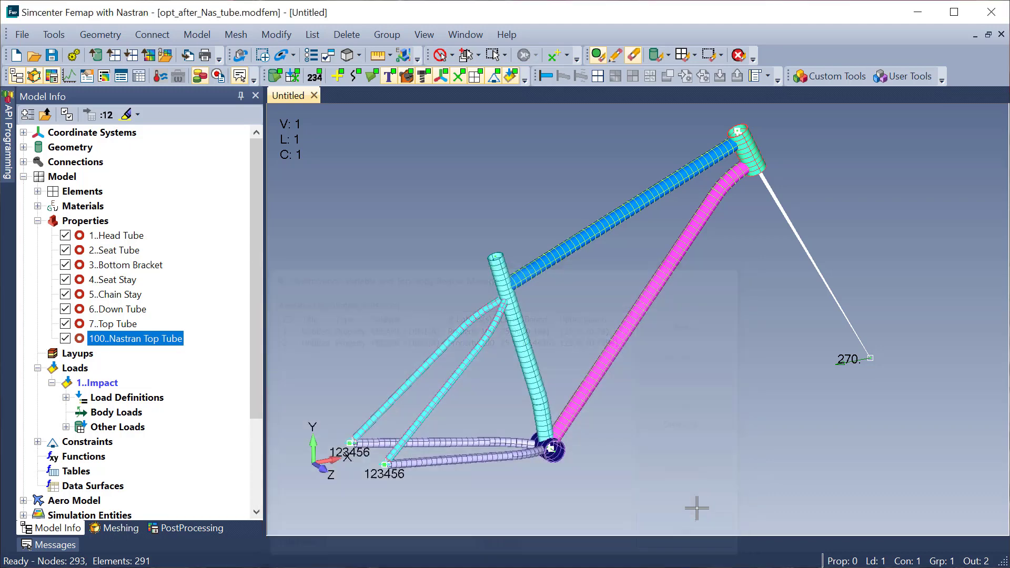
# Create a new optimization limit in the Element Force, Stress, Strain category
pyautogui.click(197, 34)
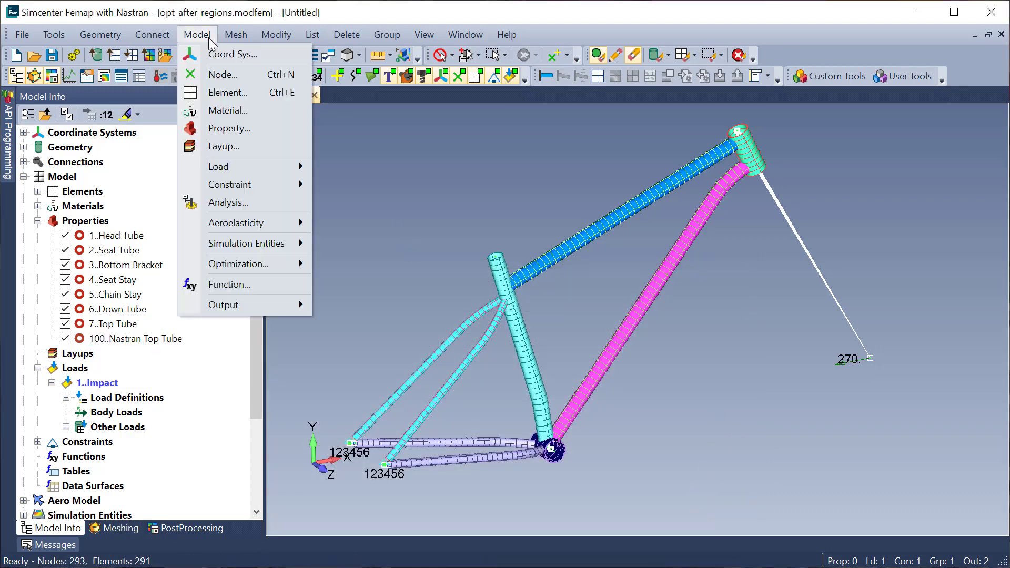
pyautogui.moveTo(247, 264)
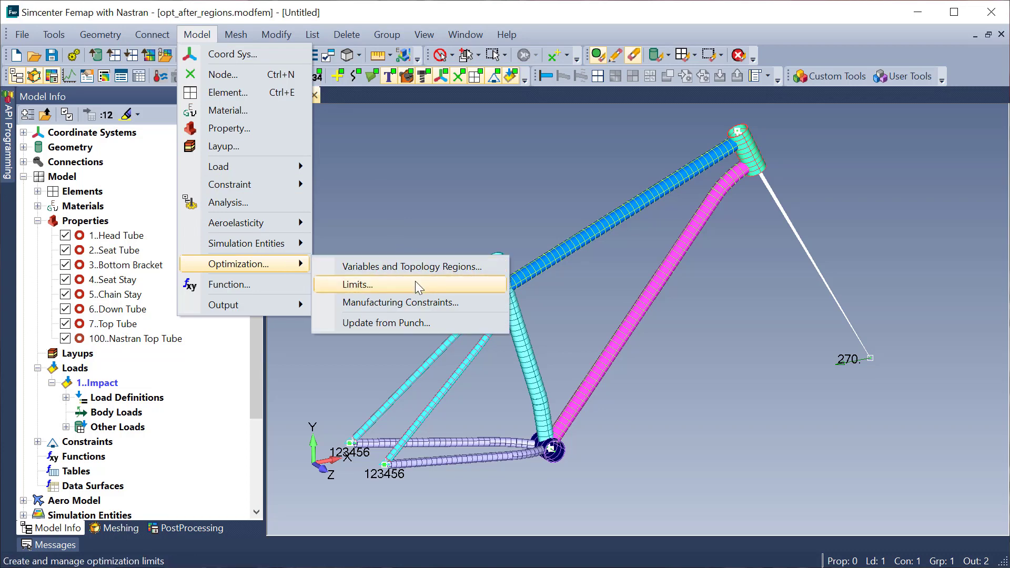
pyautogui.click(357, 284)
pyautogui.click(698, 323)
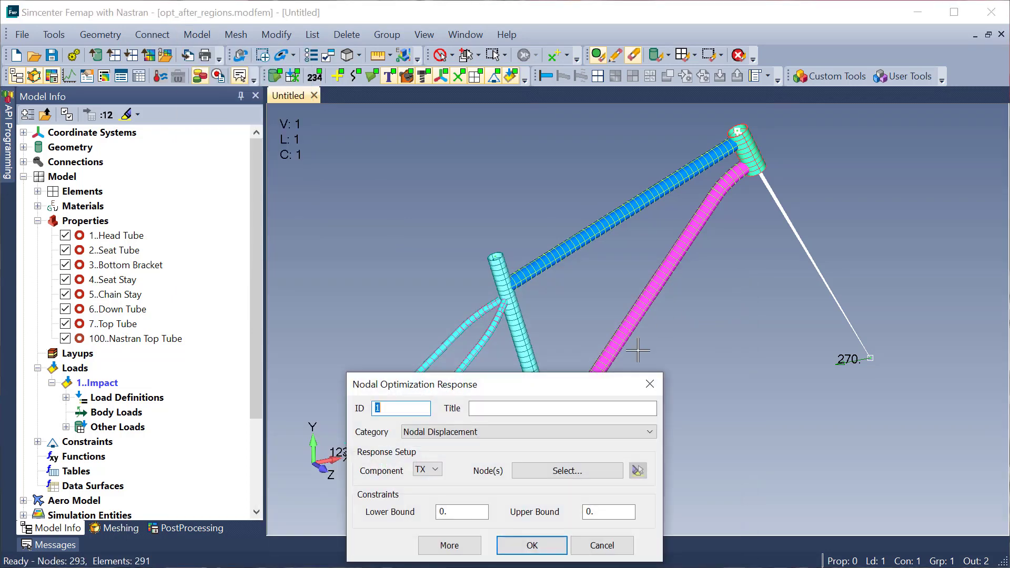
pyautogui.click(560, 432)
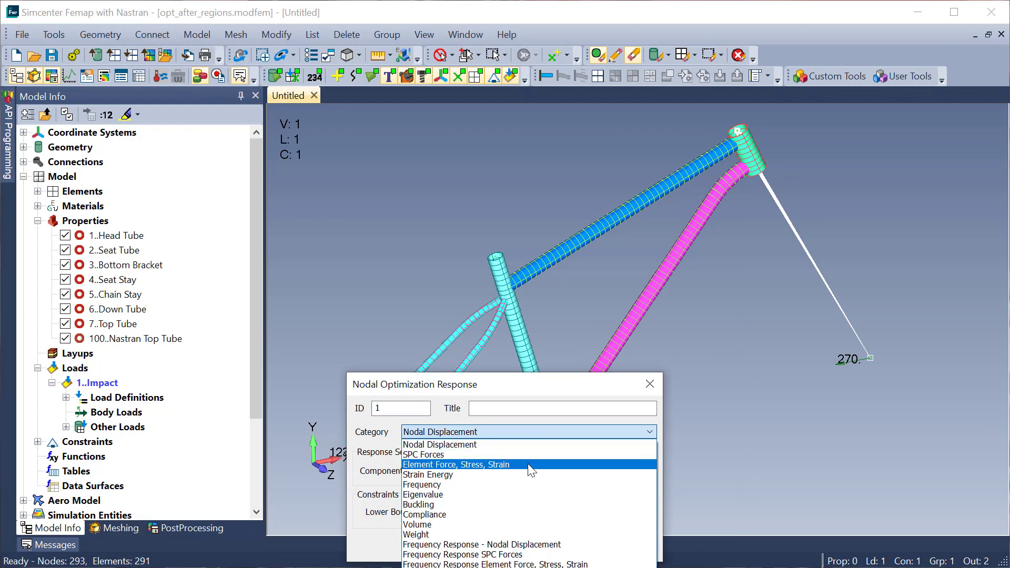
pyautogui.click(528, 465)
# Set the limit's response quantity to 3164..Beam EndA Max Comb Stress
pyautogui.click(503, 430)
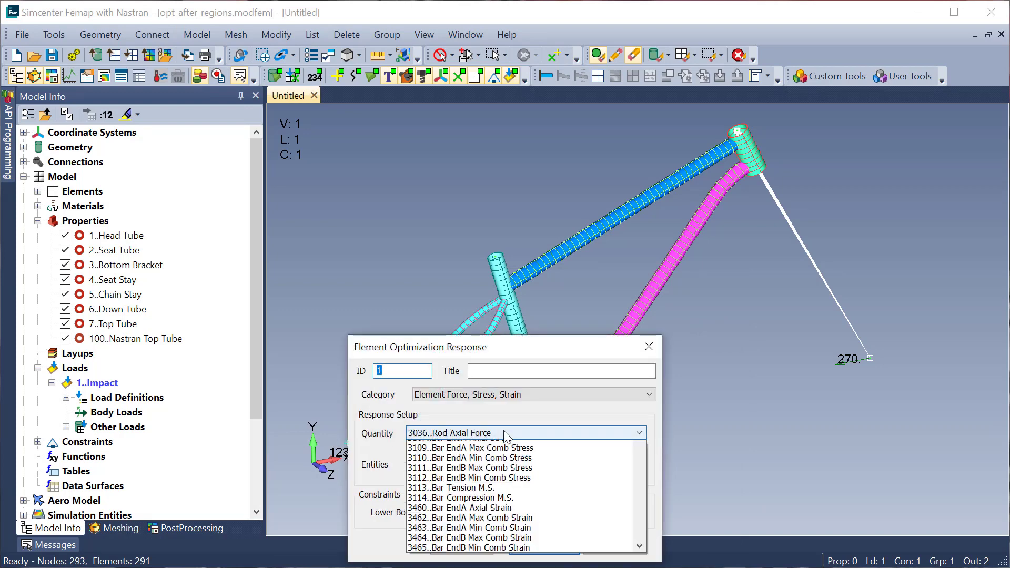
pyautogui.scroll(-5, 505, 459)
pyautogui.scroll(-10, 505, 462)
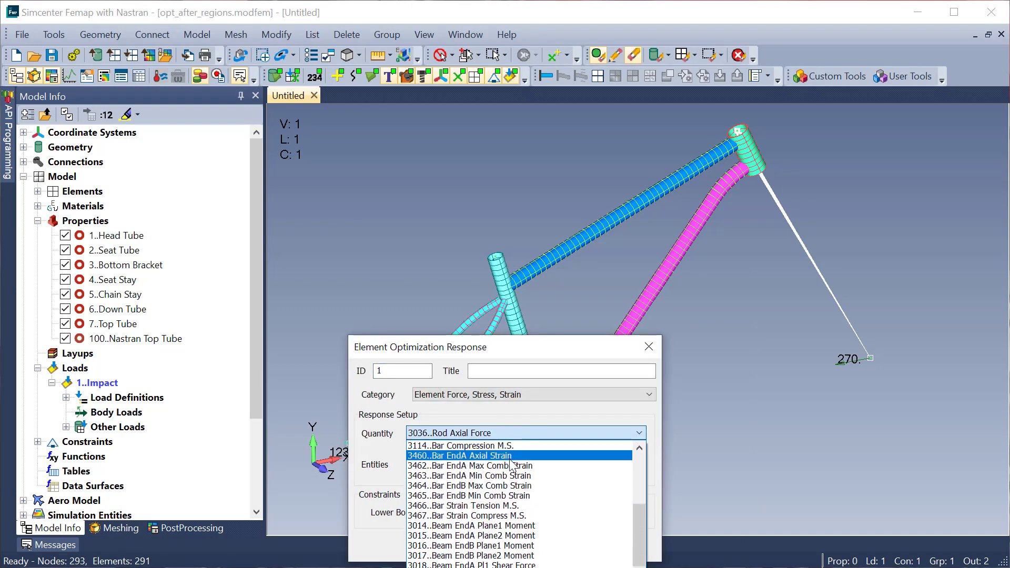
pyautogui.scroll(-4, 510, 470)
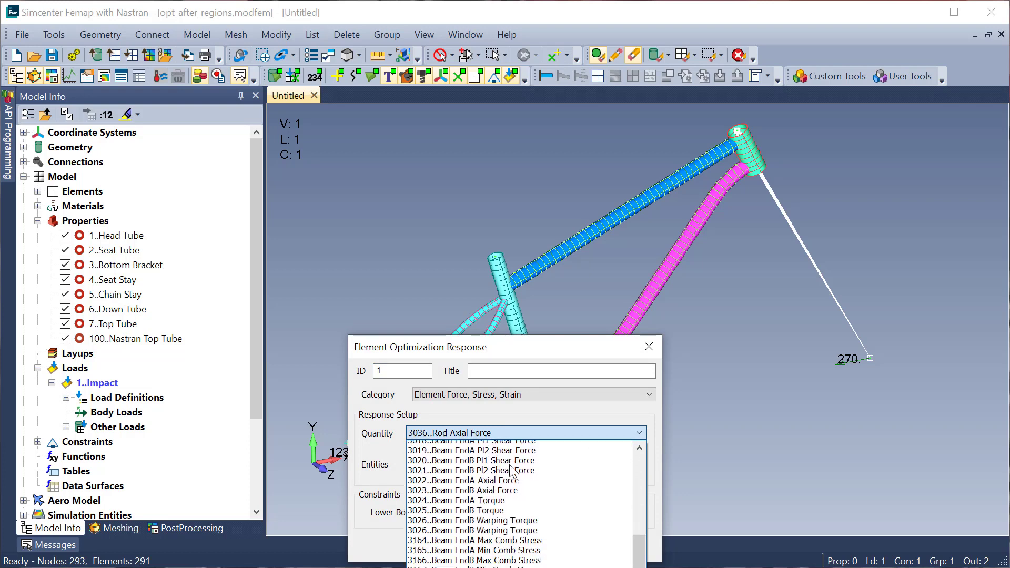
pyautogui.scroll(-1, 511, 469)
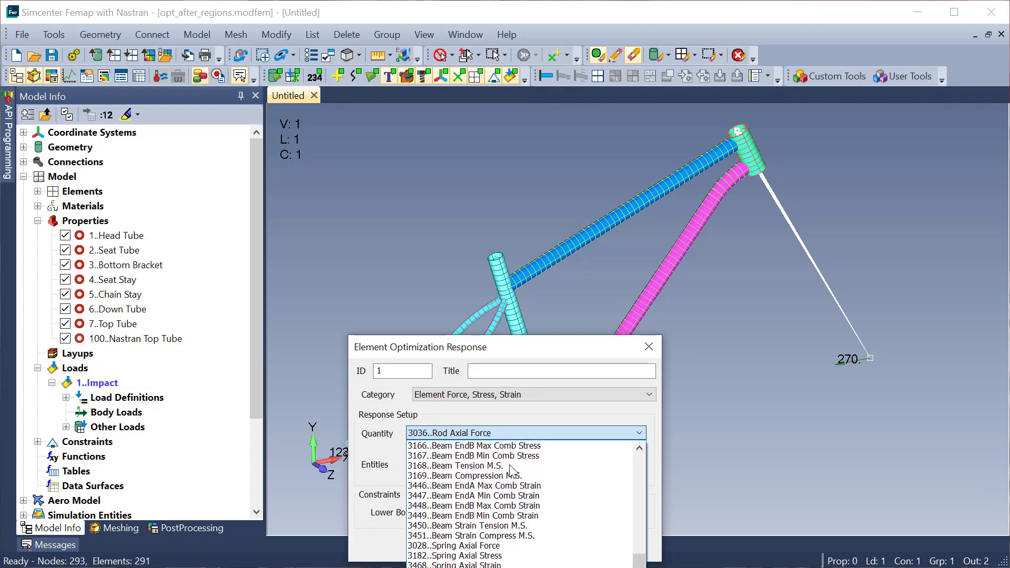
pyautogui.scroll(1, 510, 467)
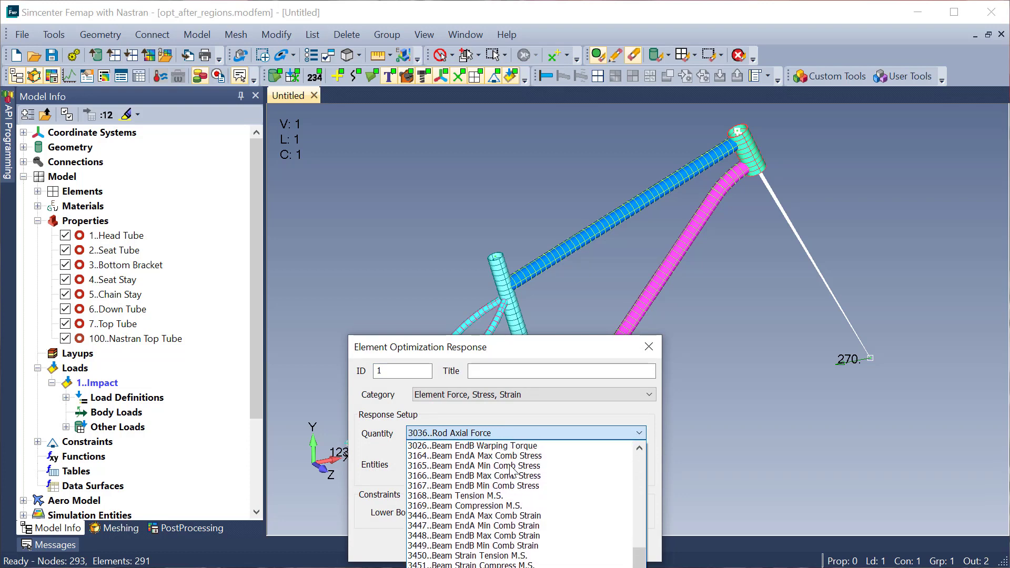
pyautogui.click(547, 457)
# Apply the stress limit by property to 100..Nastran Top Tube
pyautogui.click(435, 456)
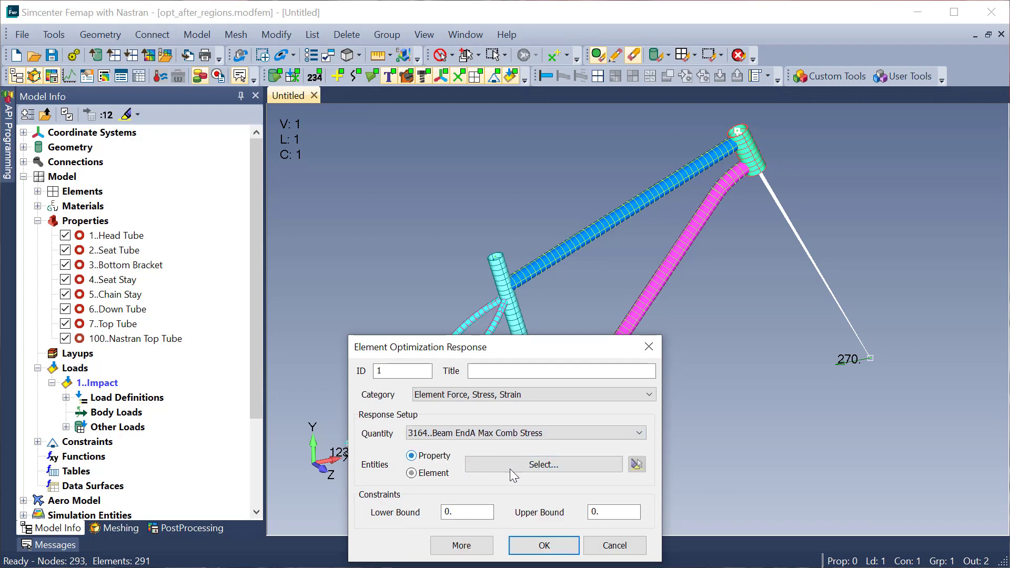
pyautogui.click(511, 468)
pyautogui.click(410, 361)
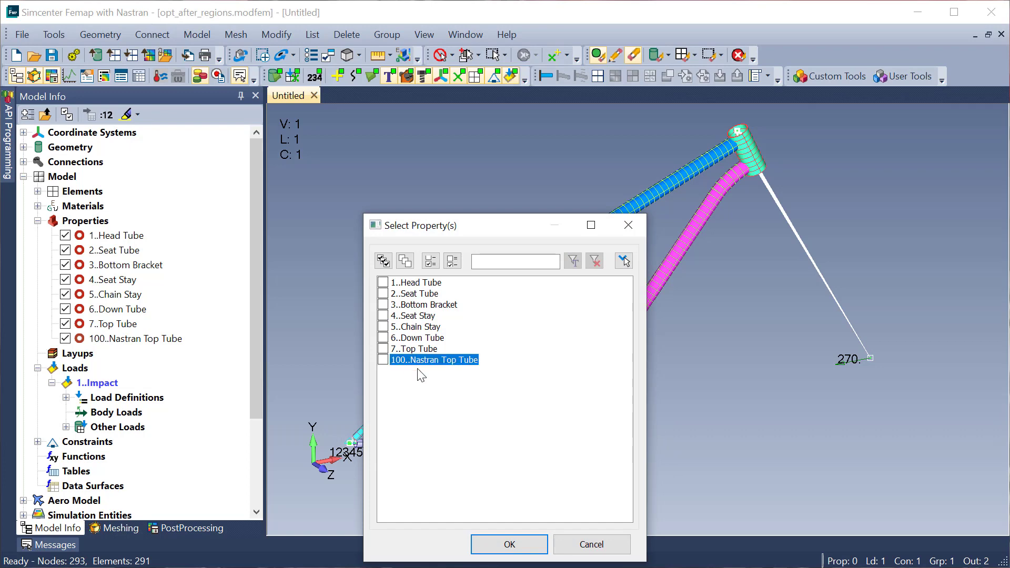
pyautogui.click(383, 360)
pyautogui.click(525, 546)
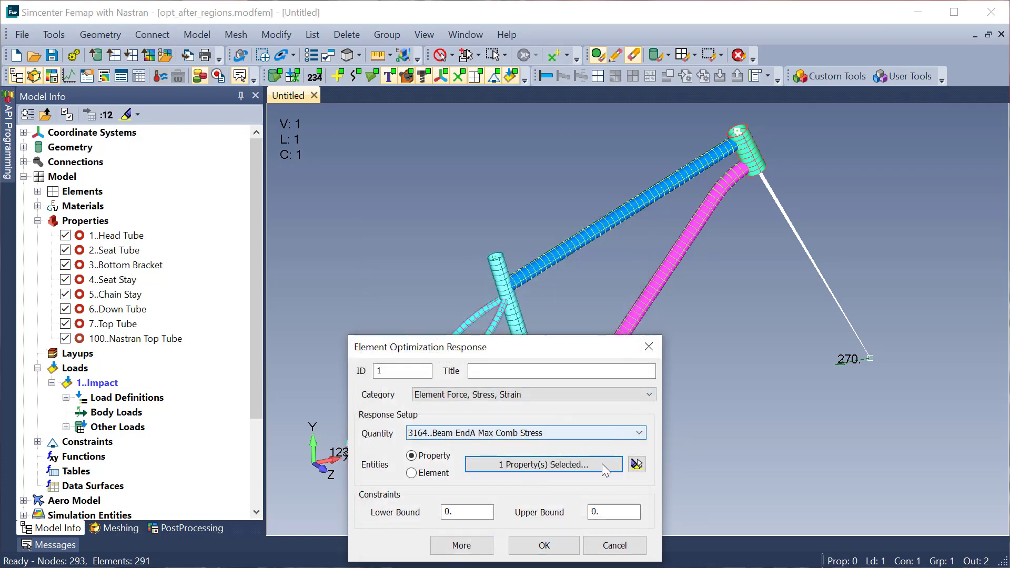
# Set the stress limit's upper bound to 65000*0.6 and save the response
pyautogui.click(590, 512)
pyautogui.write('65000*')
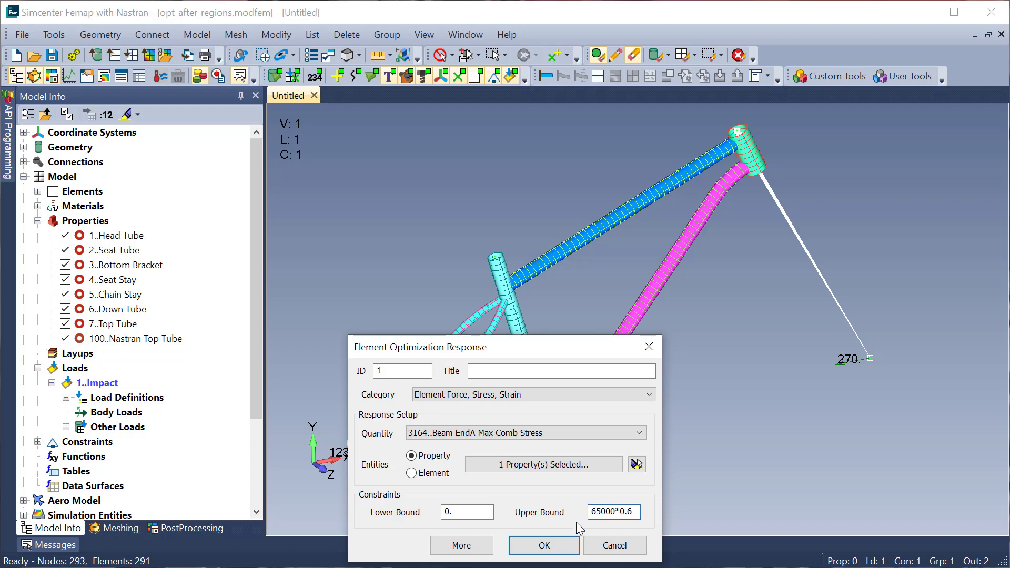
pyautogui.click(558, 544)
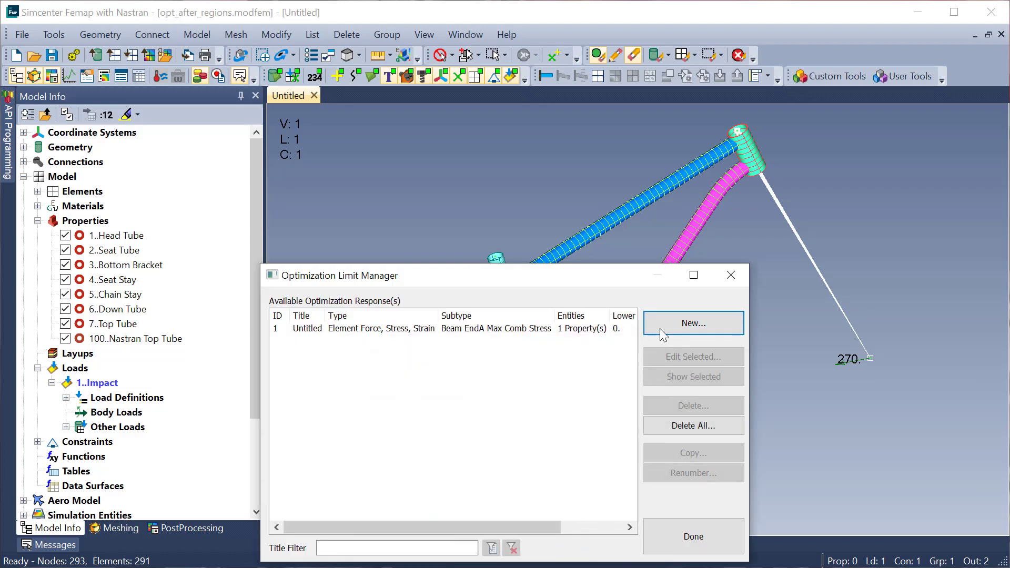
# Create a second optimization limit in the Element Force, Stress, Strain category
pyautogui.click(659, 329)
pyautogui.click(559, 431)
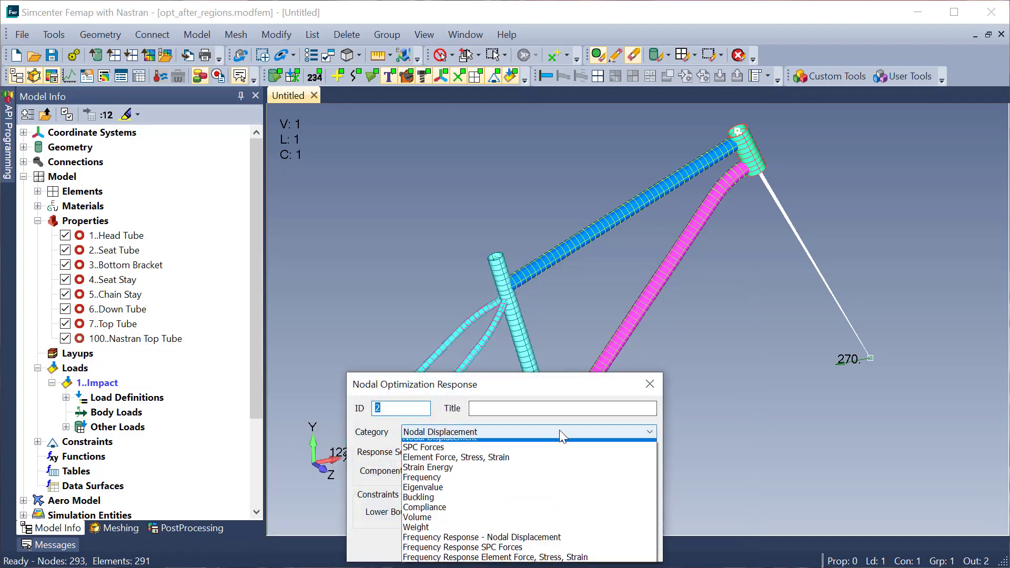
pyautogui.click(519, 464)
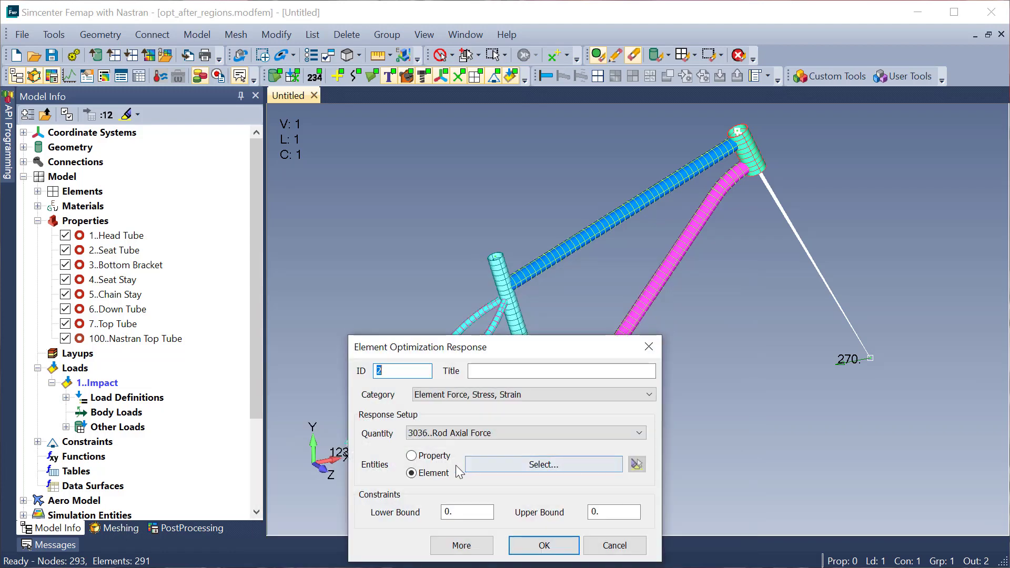
# Set the second limit's response quantity to 3166..Beam EndB Max Comb Stress
pyautogui.click(485, 435)
pyautogui.scroll(-10, 541, 467)
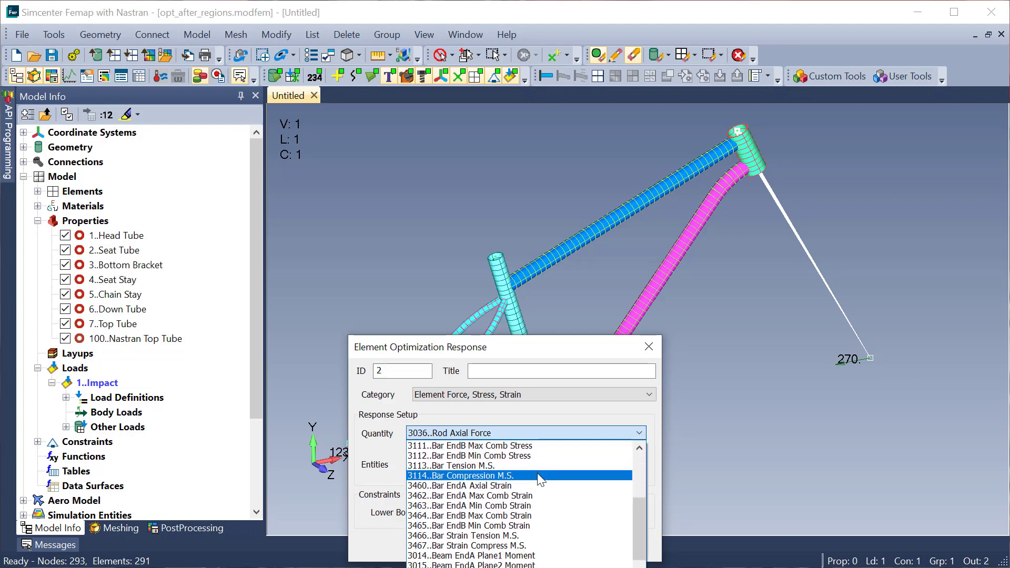
pyautogui.scroll(-1, 540, 478)
pyautogui.scroll(-1, 541, 480)
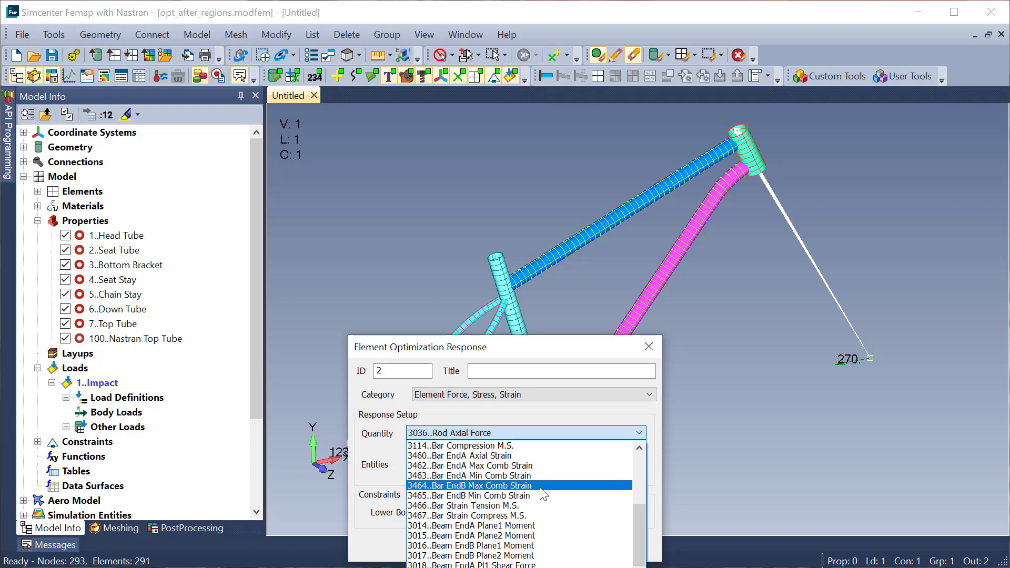
pyautogui.scroll(-1, 538, 482)
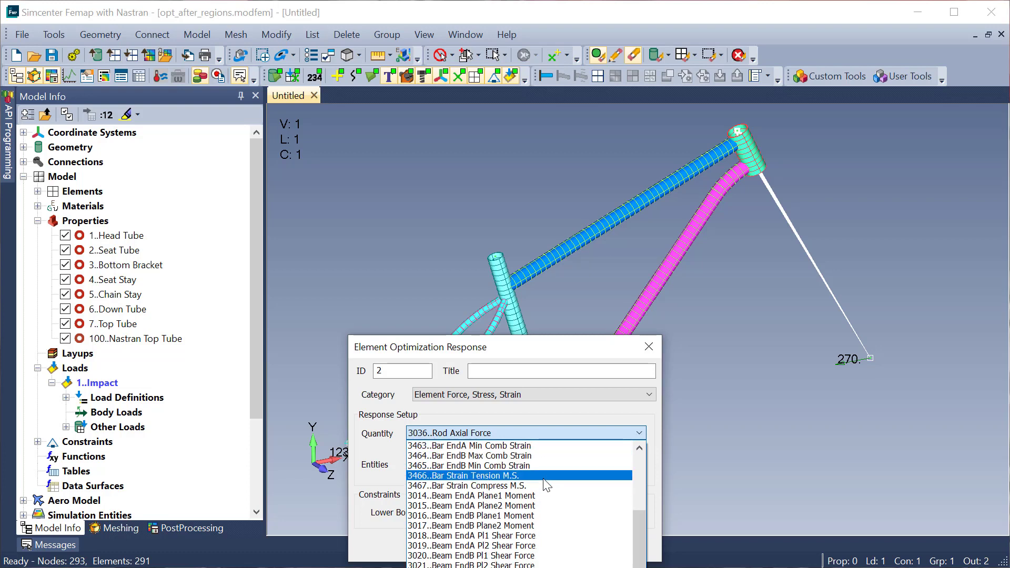
pyautogui.scroll(-6, 547, 483)
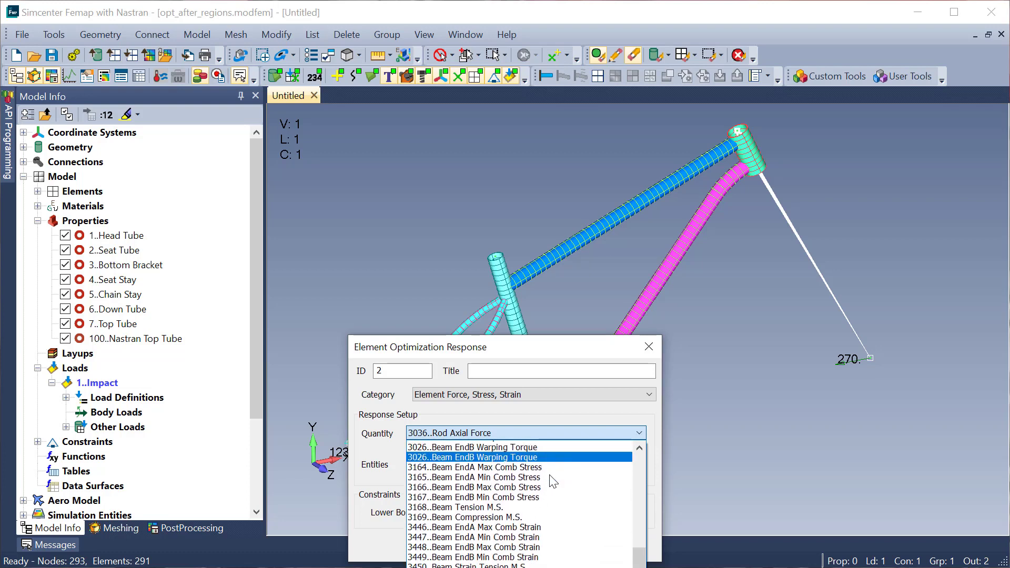
pyautogui.scroll(-1, 553, 481)
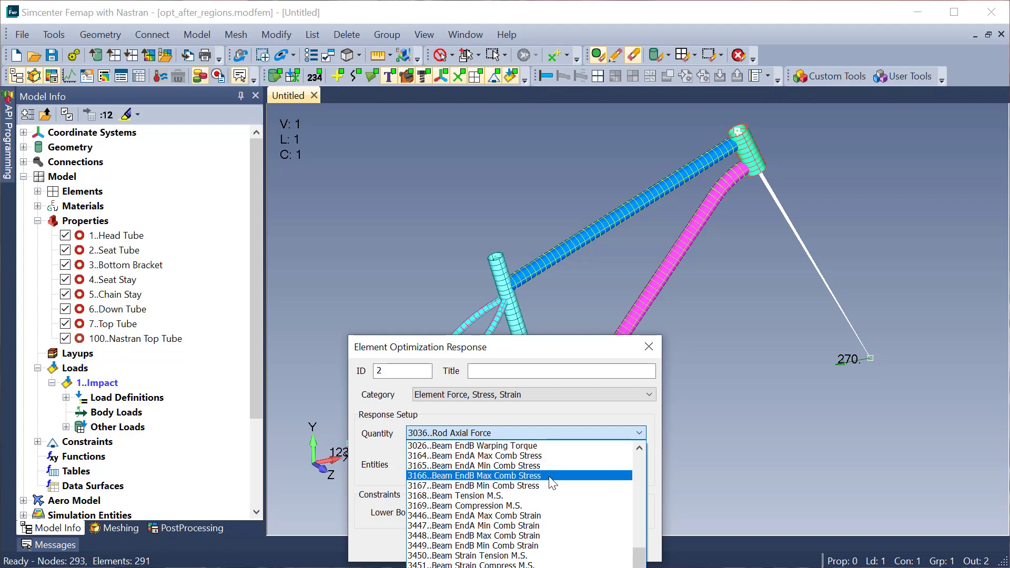
pyautogui.click(550, 475)
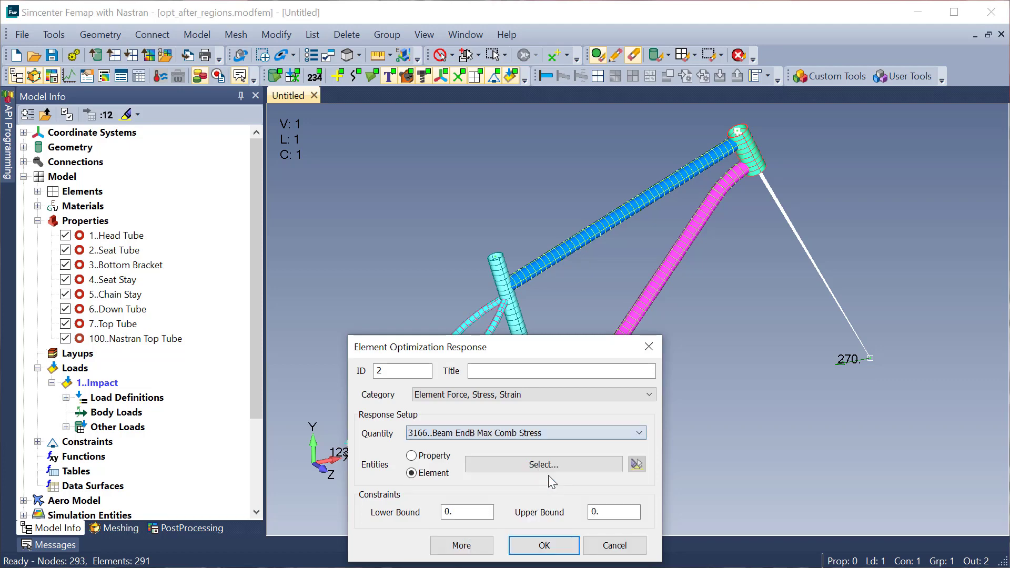
# Apply the EndB stress limit to the property 100..Nastran Top Tube
pyautogui.click(487, 466)
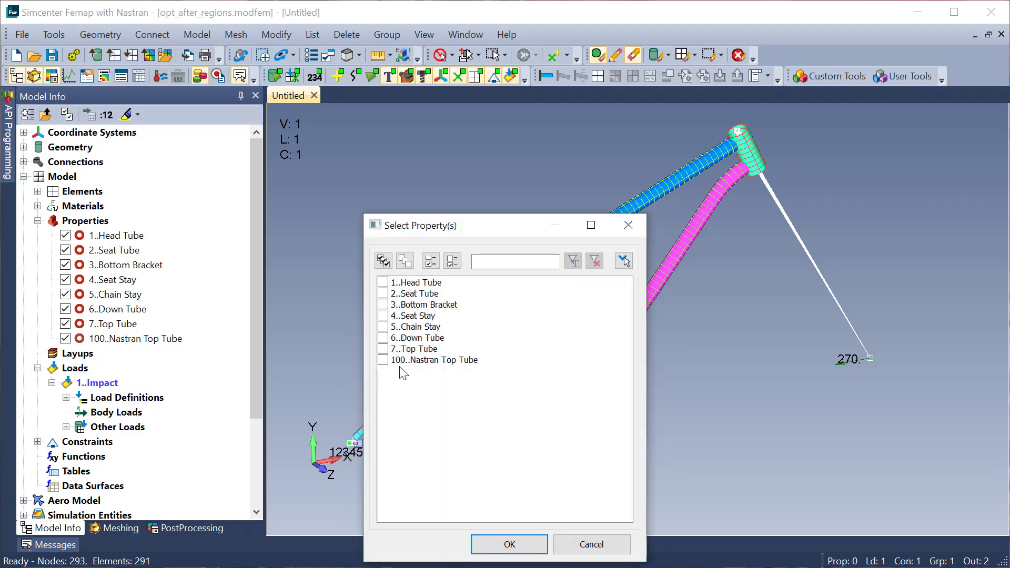
pyautogui.click(382, 359)
pyautogui.click(518, 545)
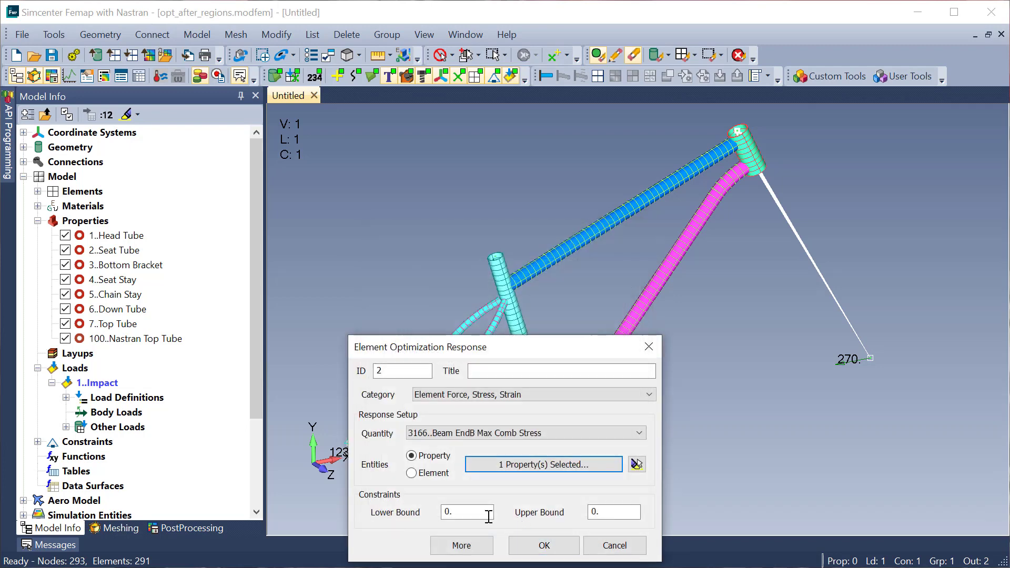
# Set the EndB stress limit's upper bound to 39000, save the response and close the Optimization Limit Manager
pyautogui.doubleClick(616, 510)
pyautogui.write('65000*')
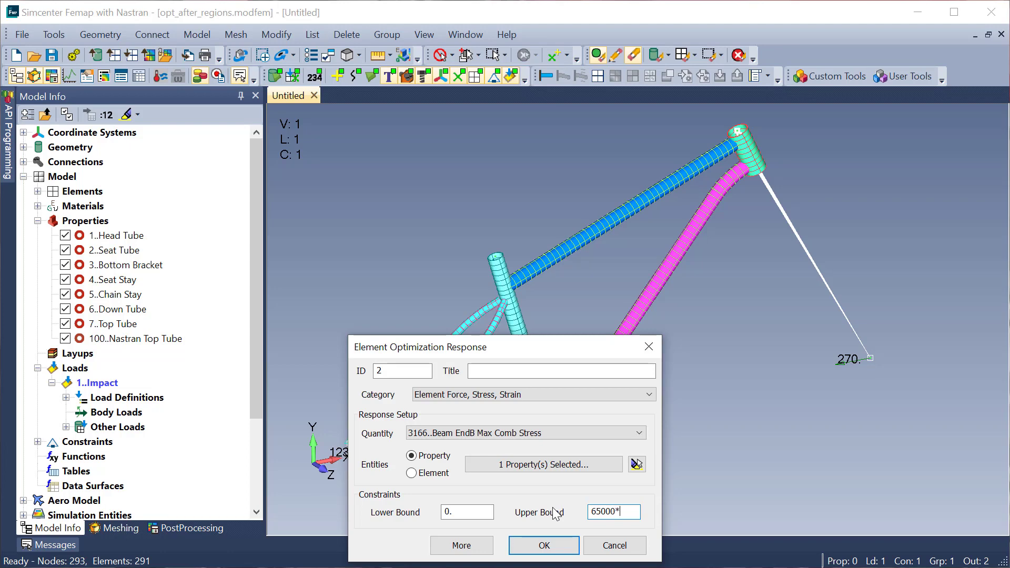
pyautogui.click(547, 545)
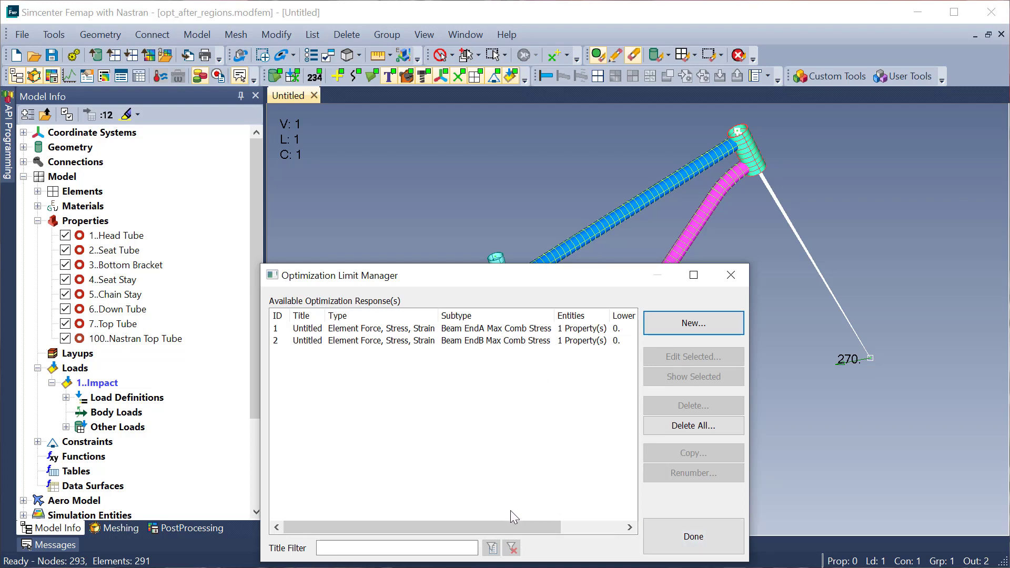
pyautogui.moveTo(512, 525)
pyautogui.mouseDown()
pyautogui.moveTo(604, 527)
pyautogui.moveTo(518, 526)
pyautogui.mouseUp()
pyautogui.click(714, 534)
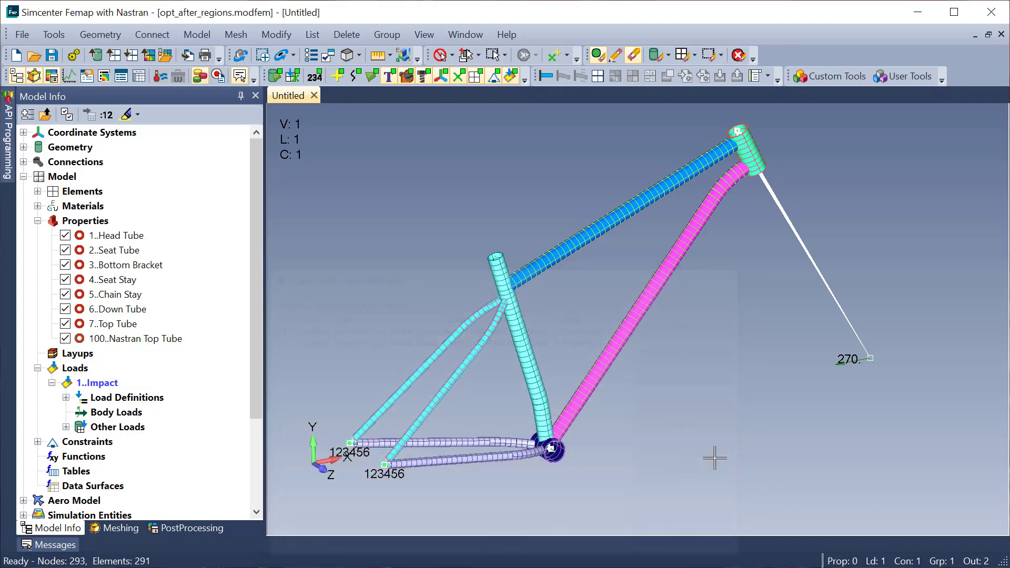
# Create a new Simcenter Nastran analysis set with the analysis type 8..Design / Topology Optimization
pyautogui.scroll(-3, 92, 299)
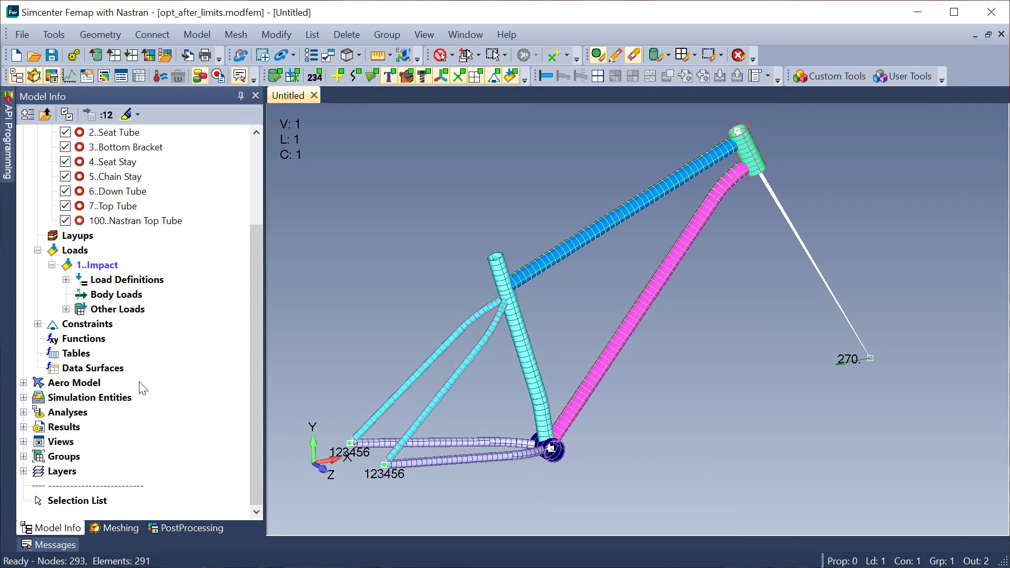
pyautogui.rightClick(62, 416)
pyautogui.click(111, 421)
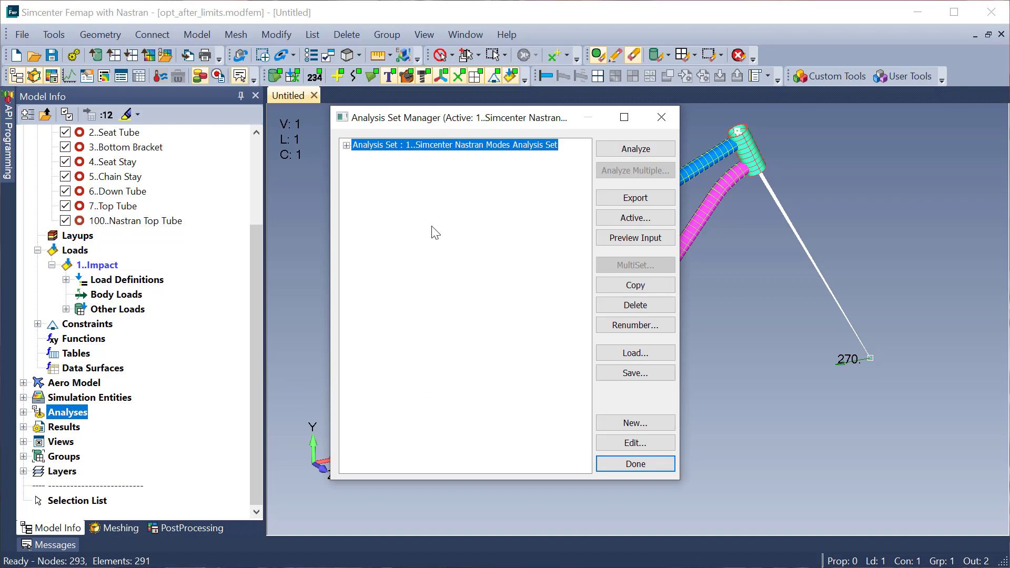
pyautogui.click(620, 424)
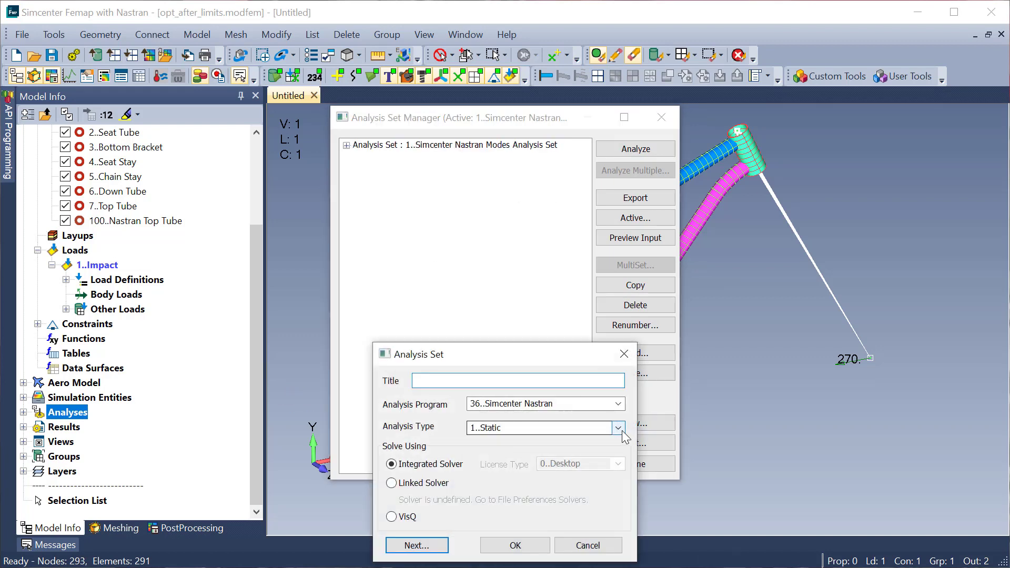
pyautogui.click(621, 429)
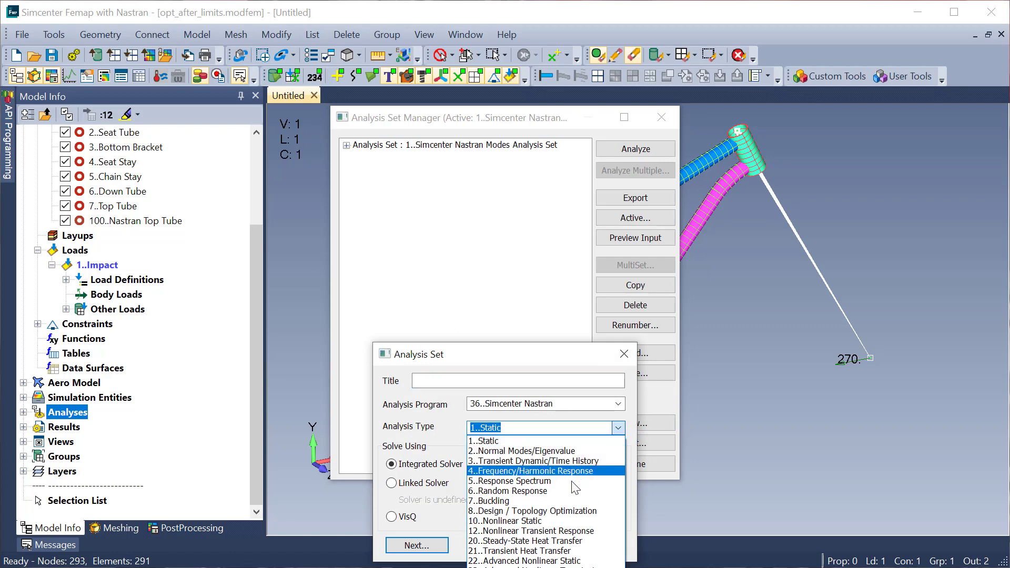
pyautogui.click(605, 511)
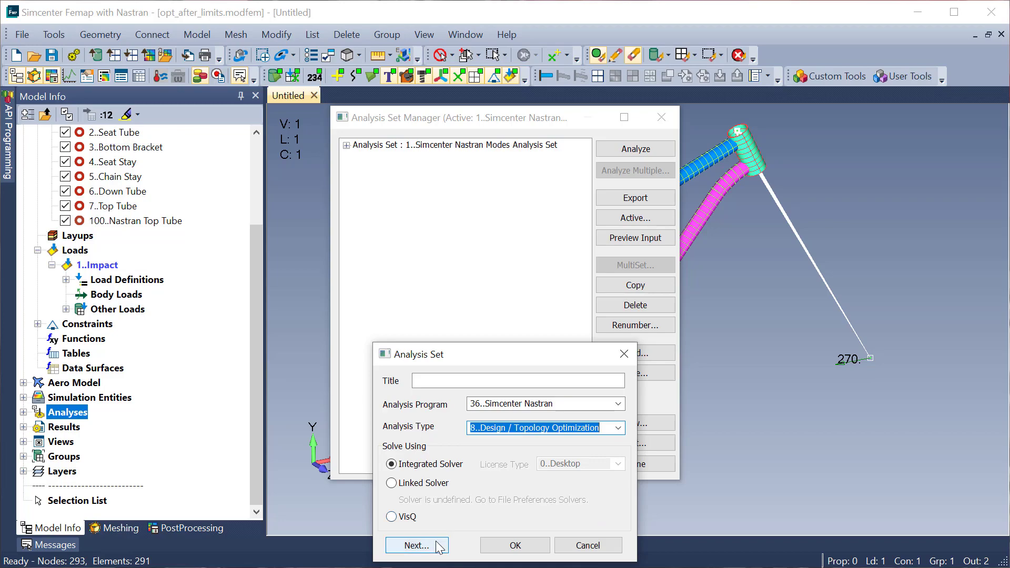
# In the analysis set's NASTRAN Optimization Options, select both top tube dimension variables, DIM1(A) and DIM2(A)
pyautogui.click(417, 545)
pyautogui.click(399, 549)
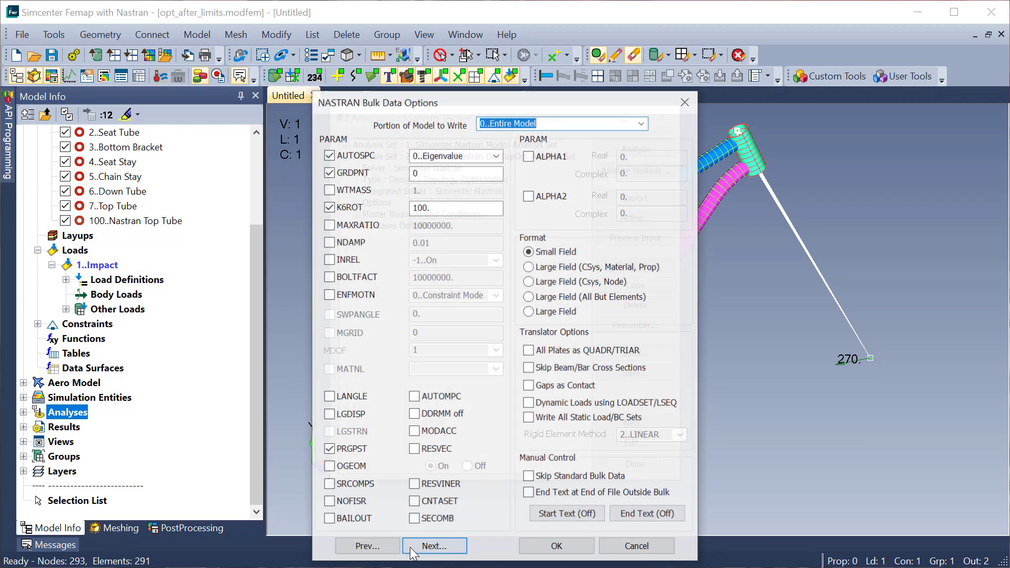
pyautogui.click(423, 549)
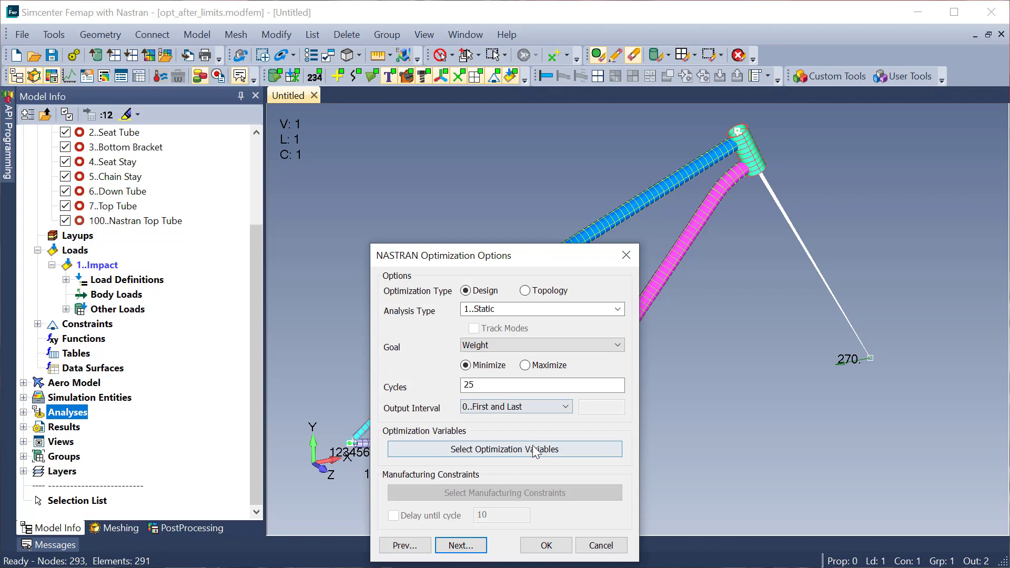
pyautogui.click(534, 450)
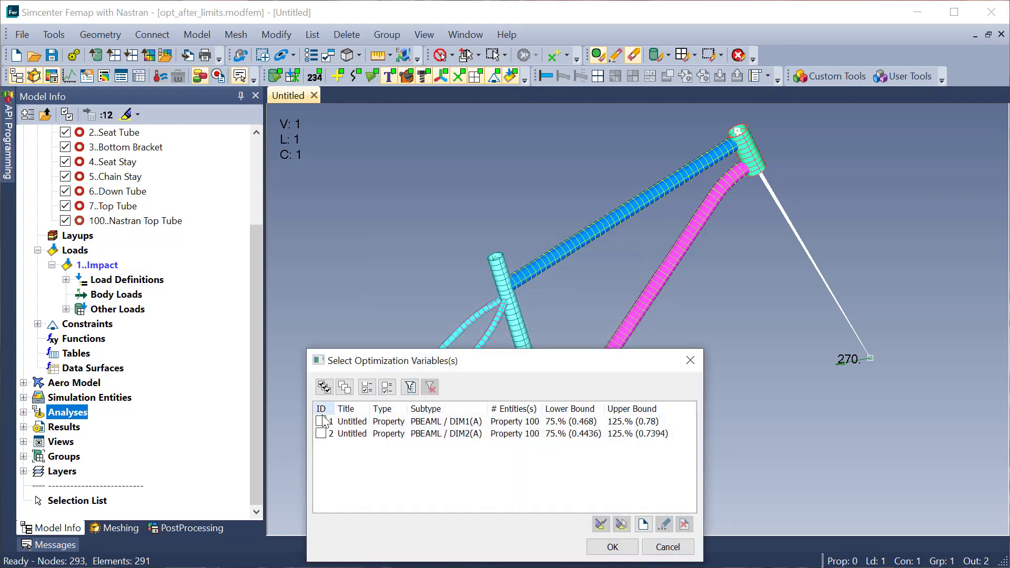
pyautogui.click(324, 387)
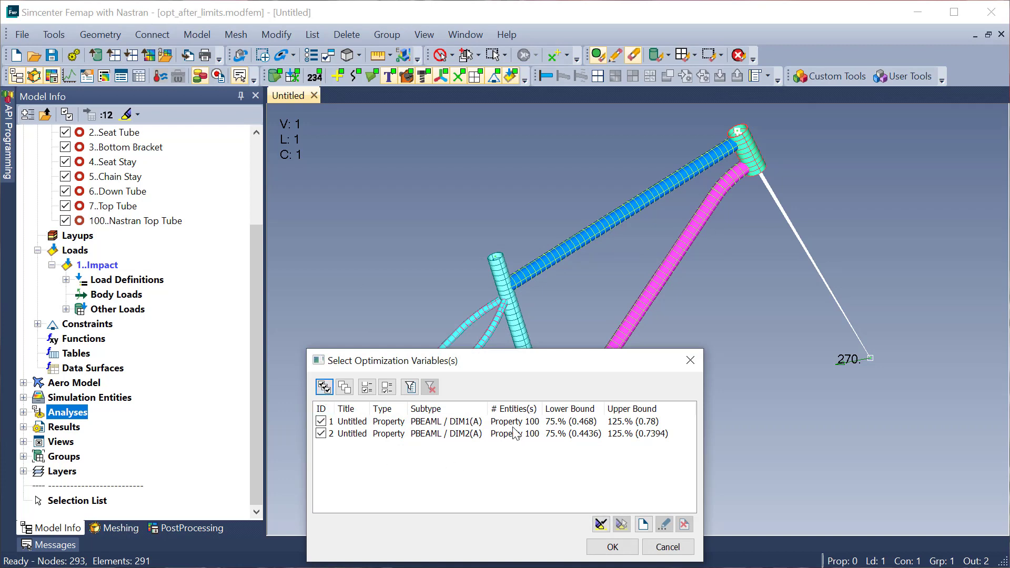
pyautogui.click(609, 546)
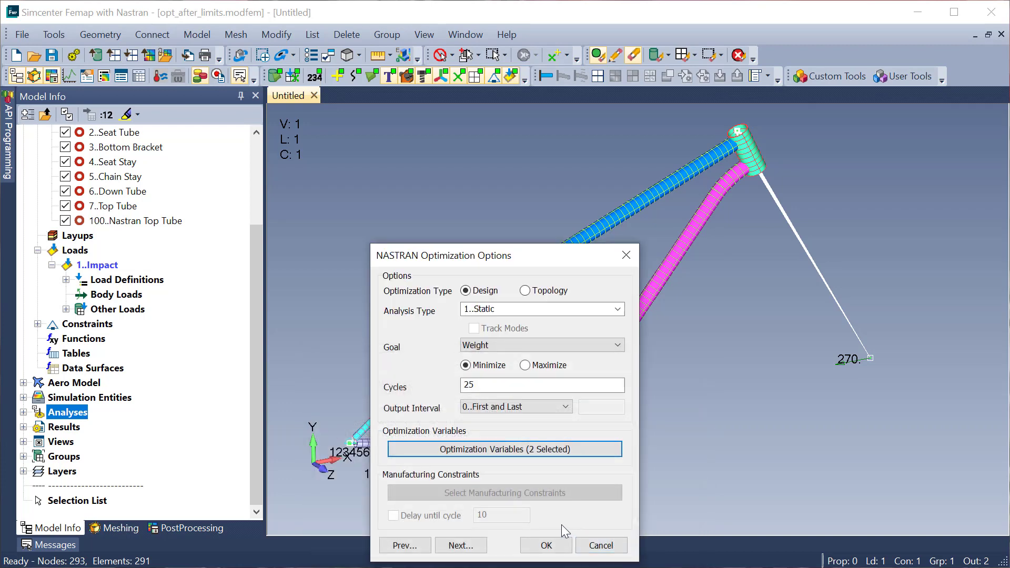
# Include both Beam EndA and EndB Max Comb Stress limits in the master requests and finish the analysis set
pyautogui.click(472, 546)
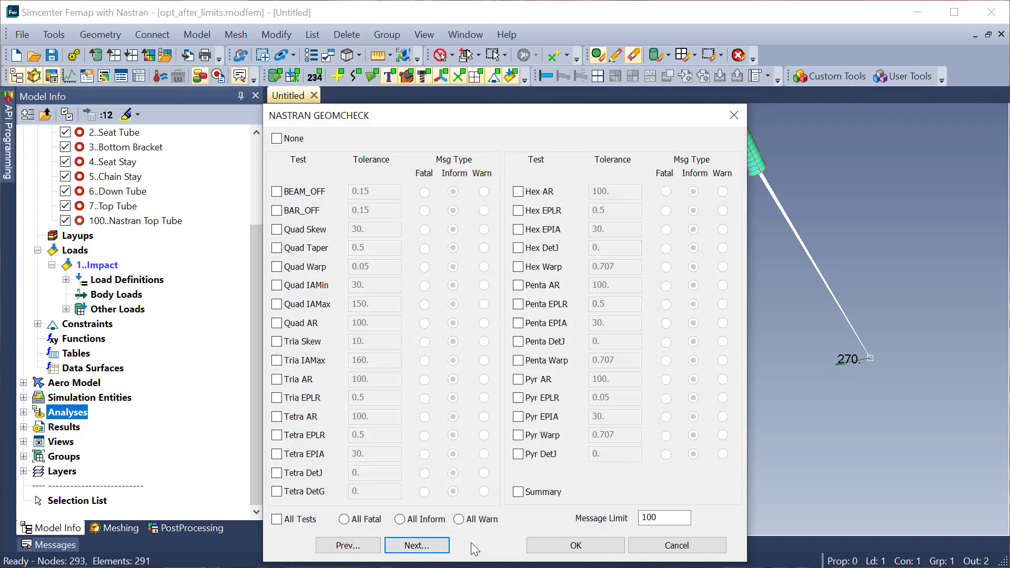
pyautogui.click(446, 547)
pyautogui.click(448, 546)
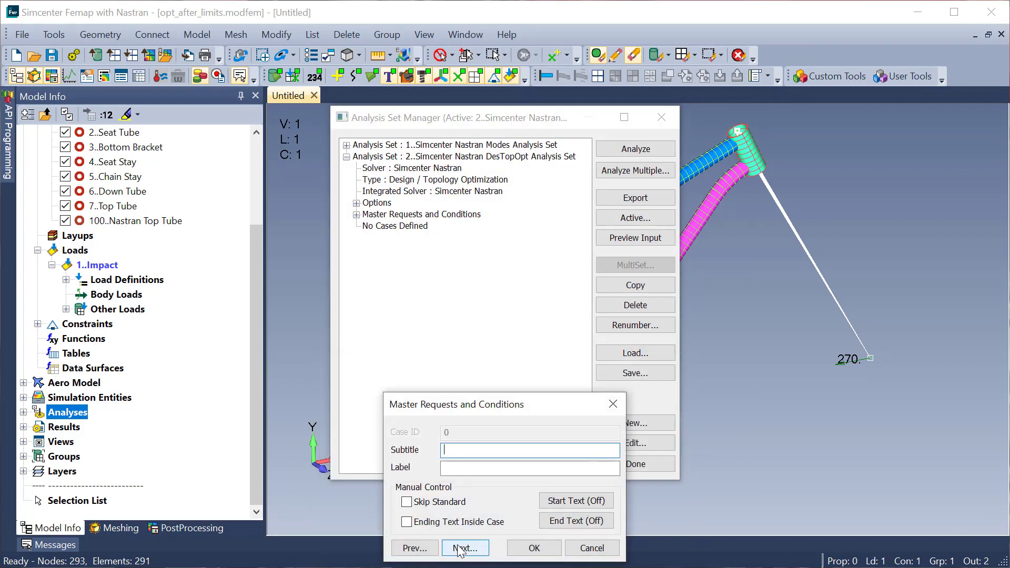
pyautogui.click(465, 548)
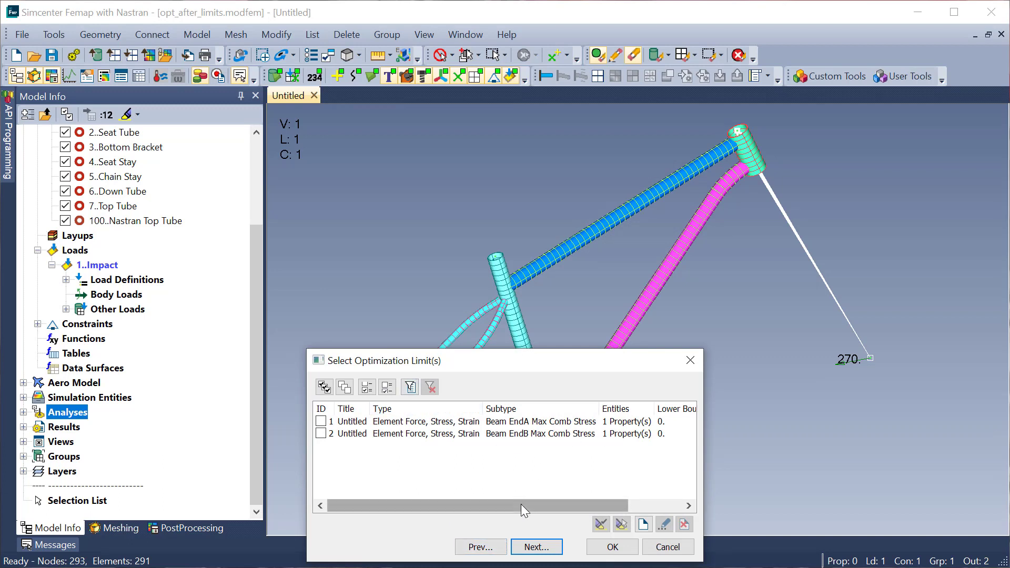
pyautogui.moveTo(521, 504); pyautogui.dragTo(622, 505)
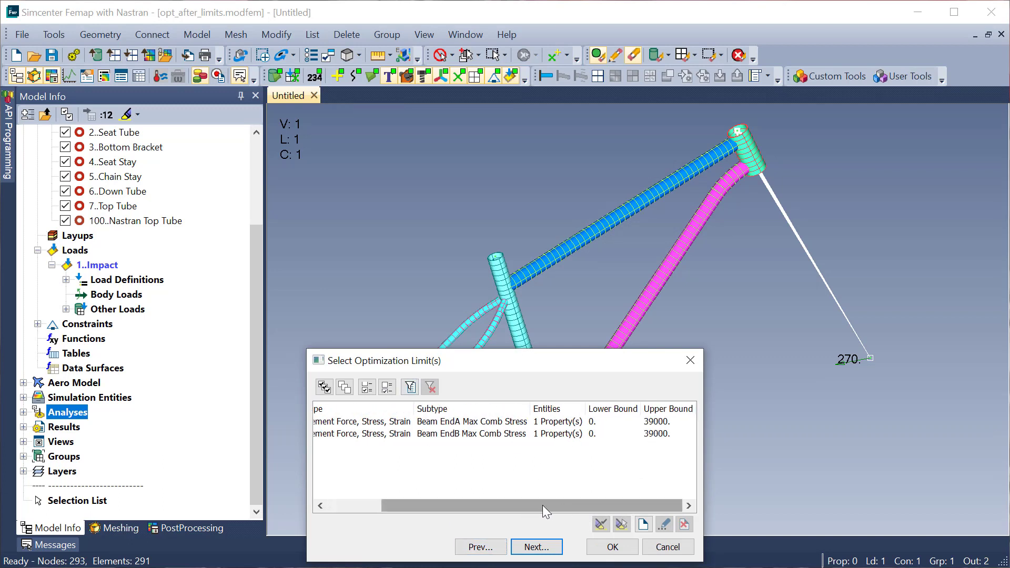
pyautogui.moveTo(541, 505); pyautogui.dragTo(487, 505)
pyautogui.click(324, 387)
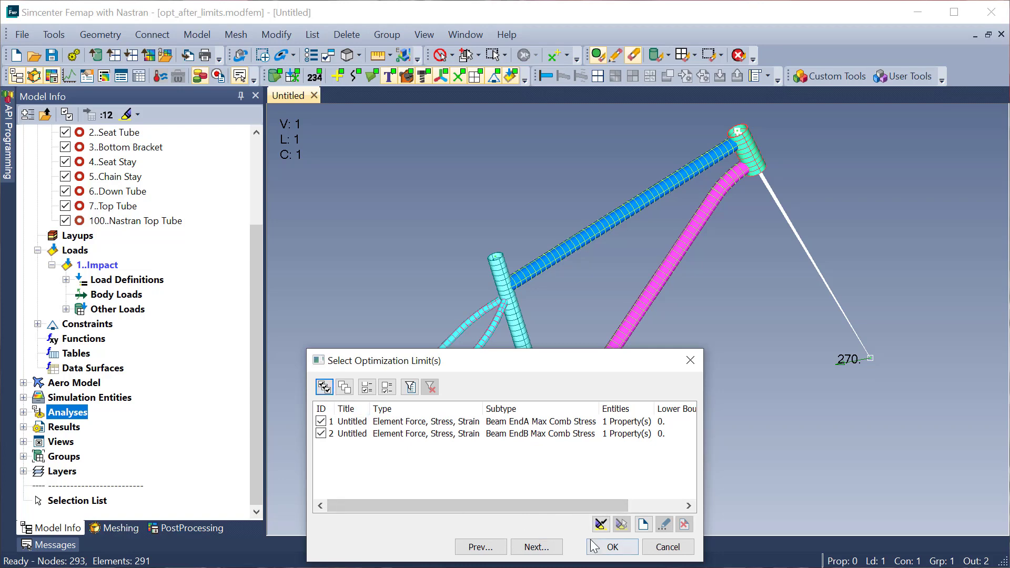
pyautogui.click(612, 547)
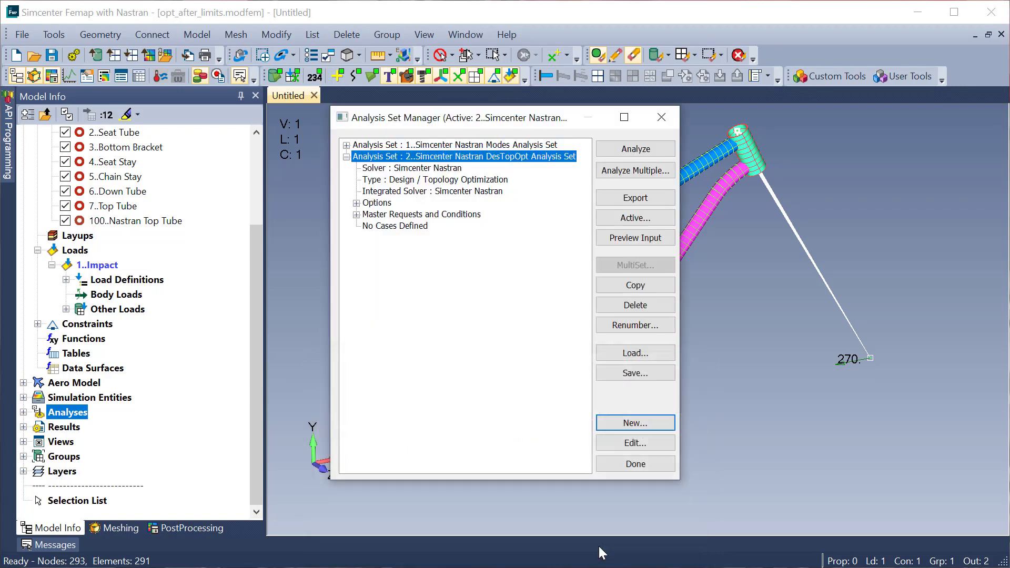
# Check the constraint and load sets assigned in the optimization analysis set's master boundary conditions
pyautogui.click(357, 215)
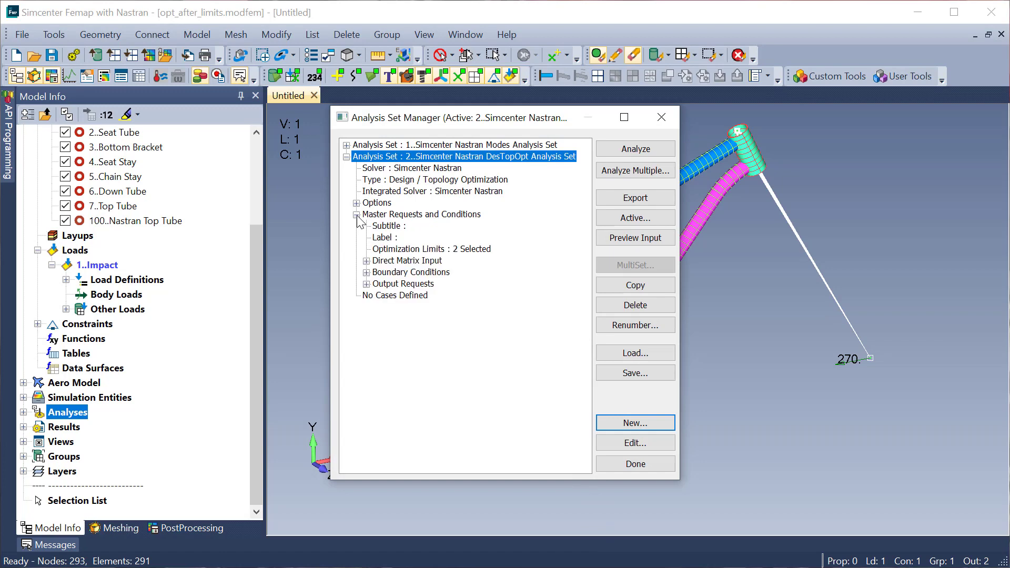
pyautogui.click(409, 272)
pyautogui.click(635, 442)
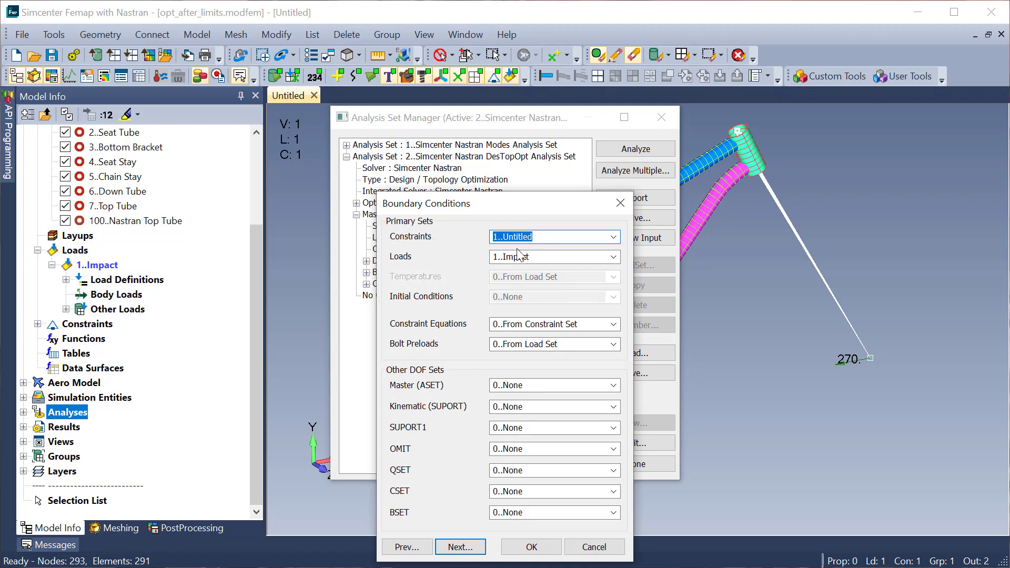
pyautogui.click(532, 547)
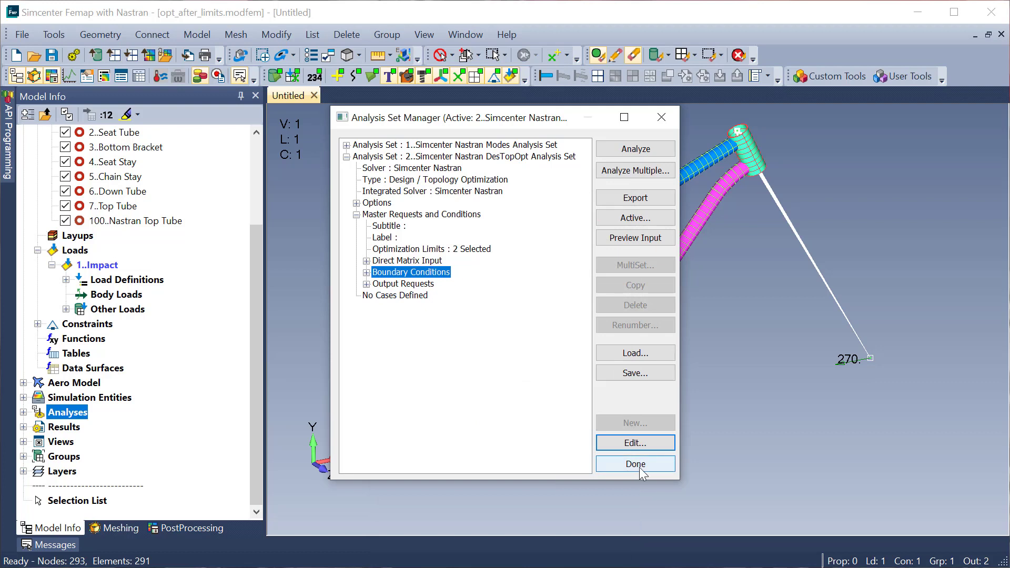
# Run the design optimization analysis and close the analysis monitor once the solve is complete
pyautogui.click(650, 150)
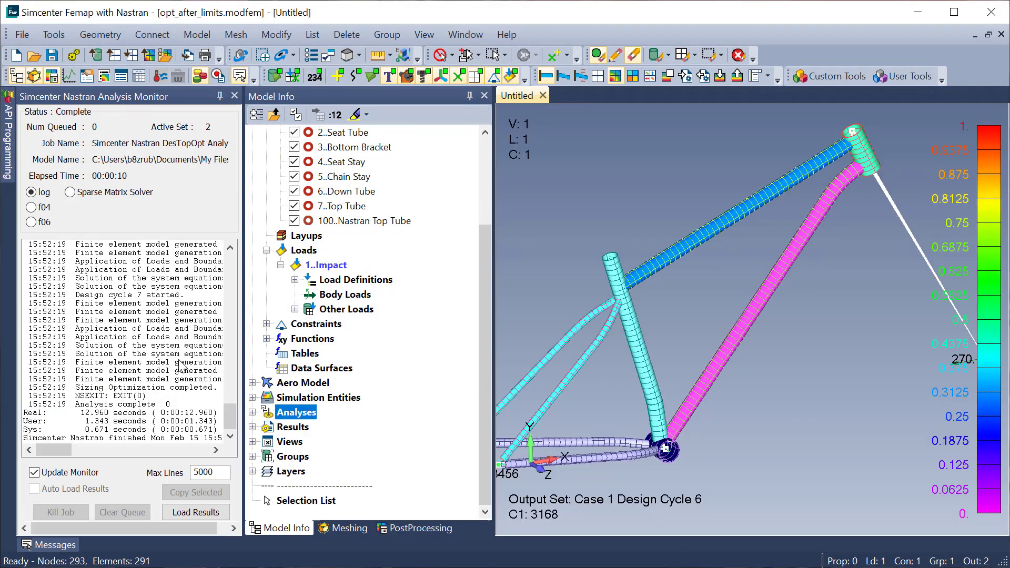
pyautogui.click(234, 96)
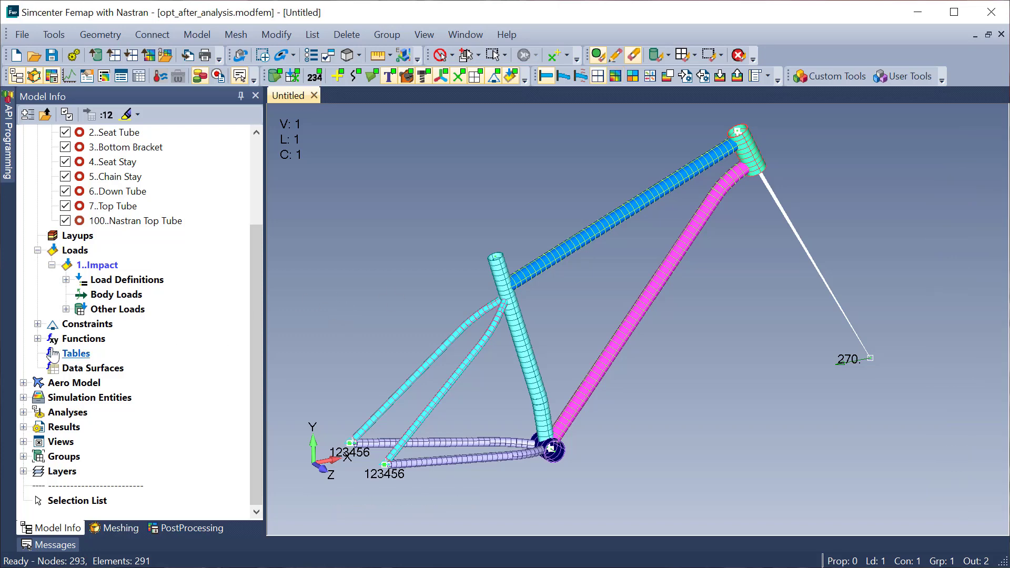
# Plot the Design Objective function in a chart to review how the frame's weight evolves over the design cycles
pyautogui.click(38, 339)
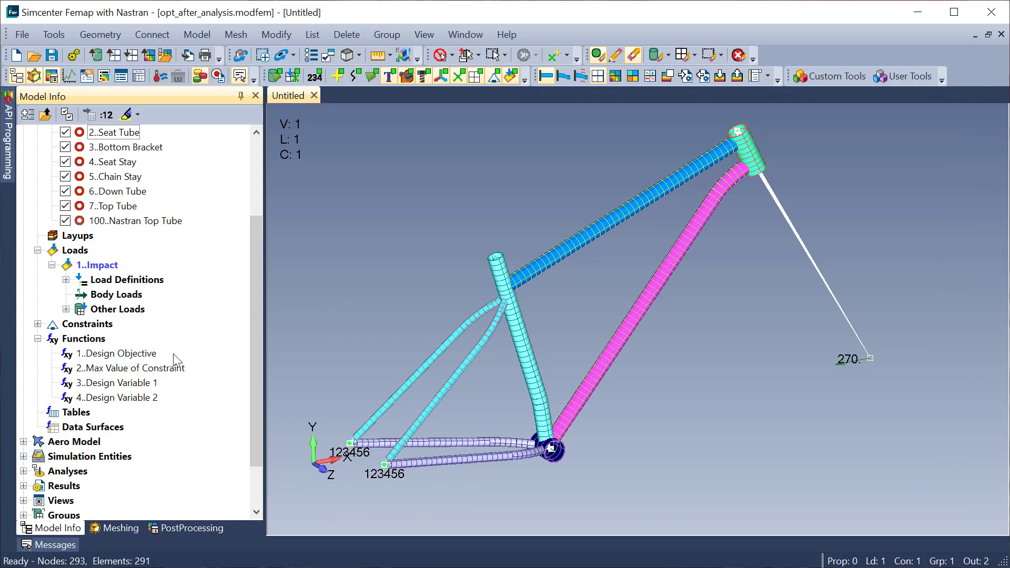
pyautogui.rightClick(139, 354)
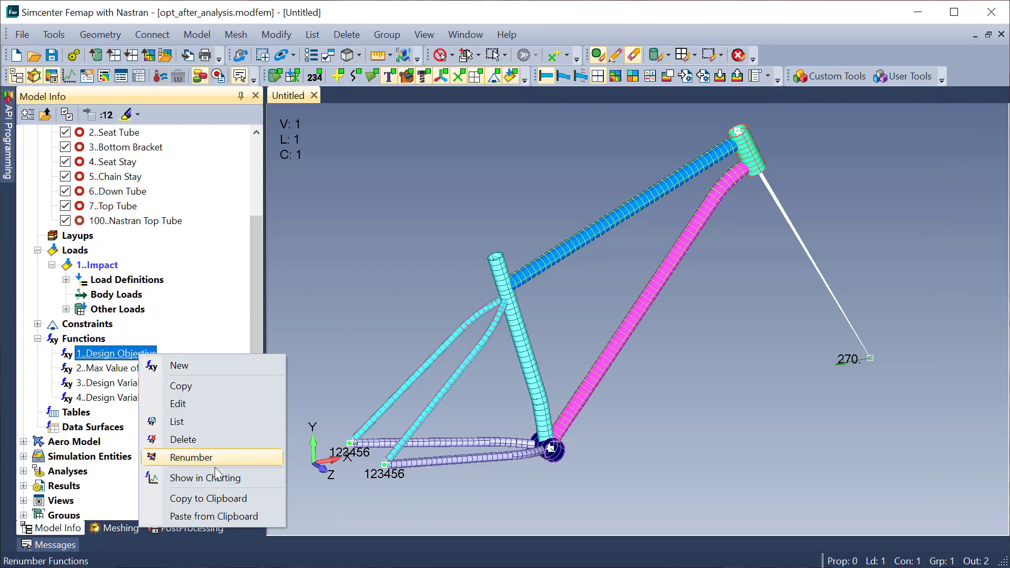
pyautogui.click(256, 480)
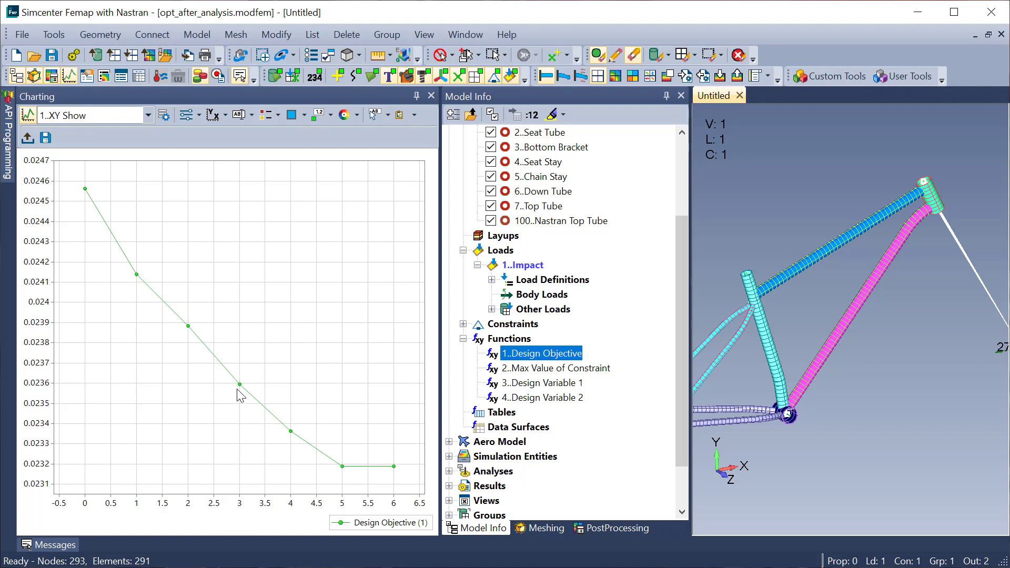
# Chart the Design Variable 1 function, followed by the Design Variable 2 function
pyautogui.rightClick(569, 387)
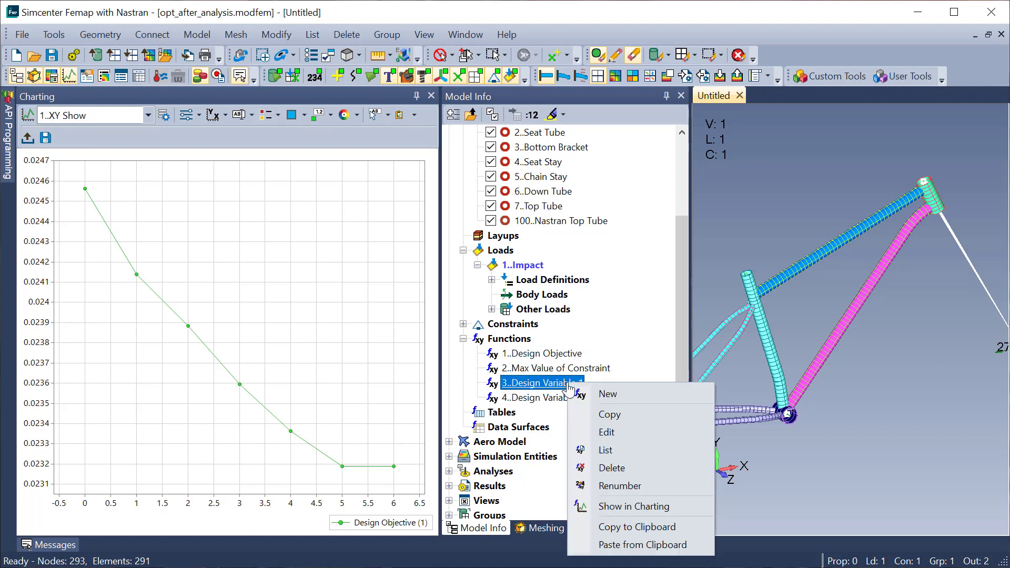
pyautogui.click(643, 507)
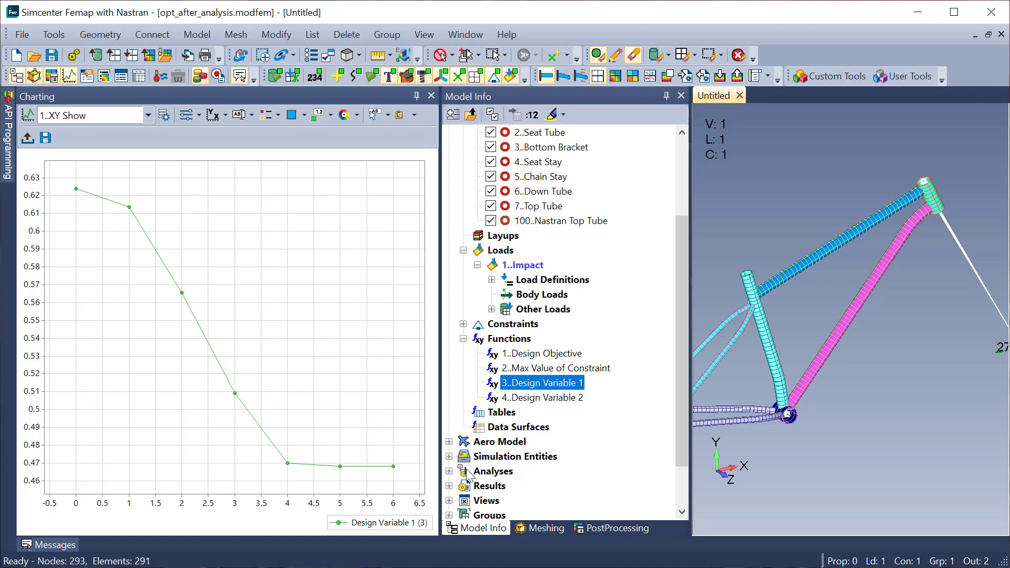
pyautogui.rightClick(551, 398)
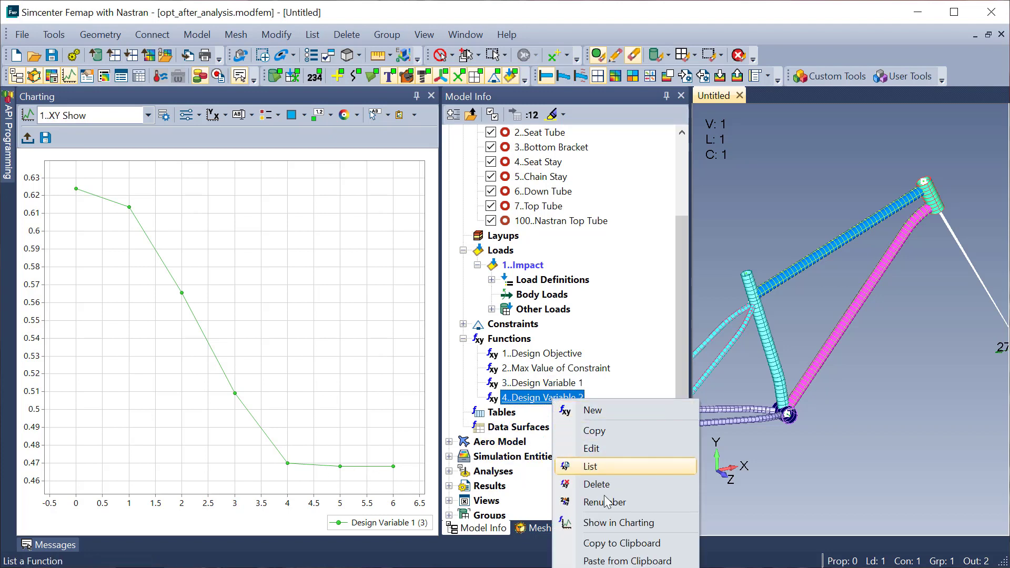
pyautogui.click(651, 530)
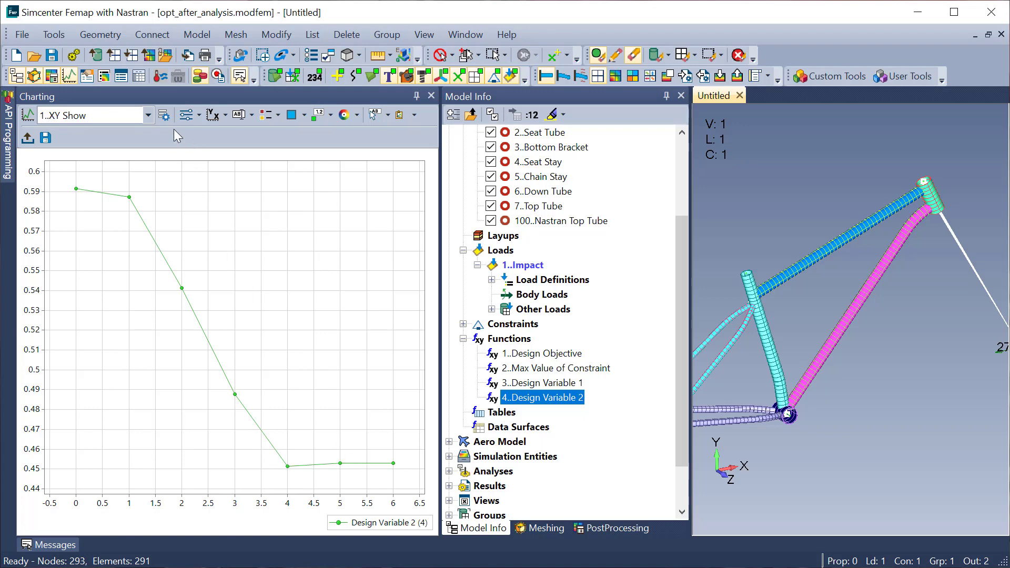
# Add the Design Variable 1 data series to the chart alongside Design Variable 2
pyautogui.click(163, 115)
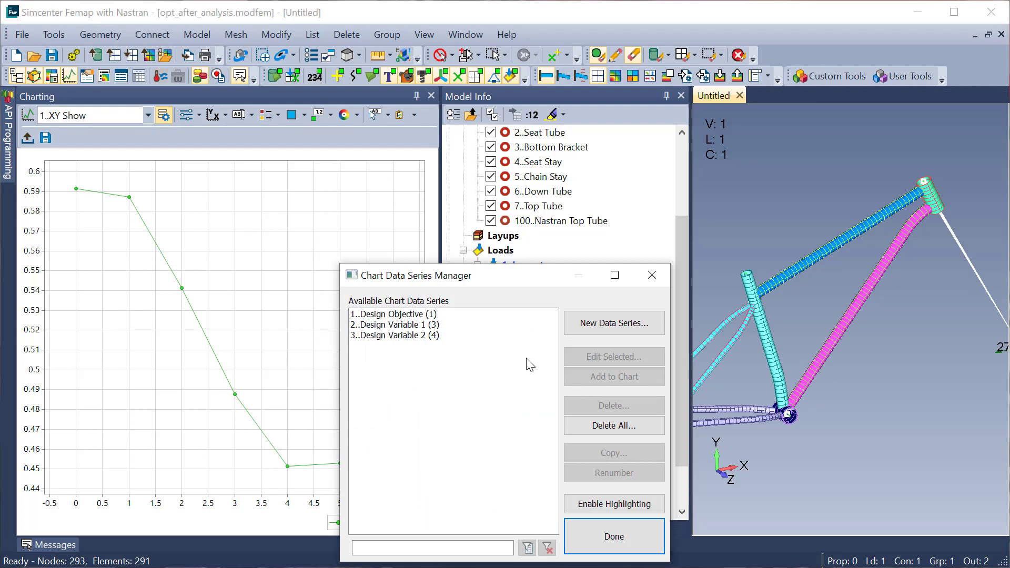
pyautogui.click(431, 325)
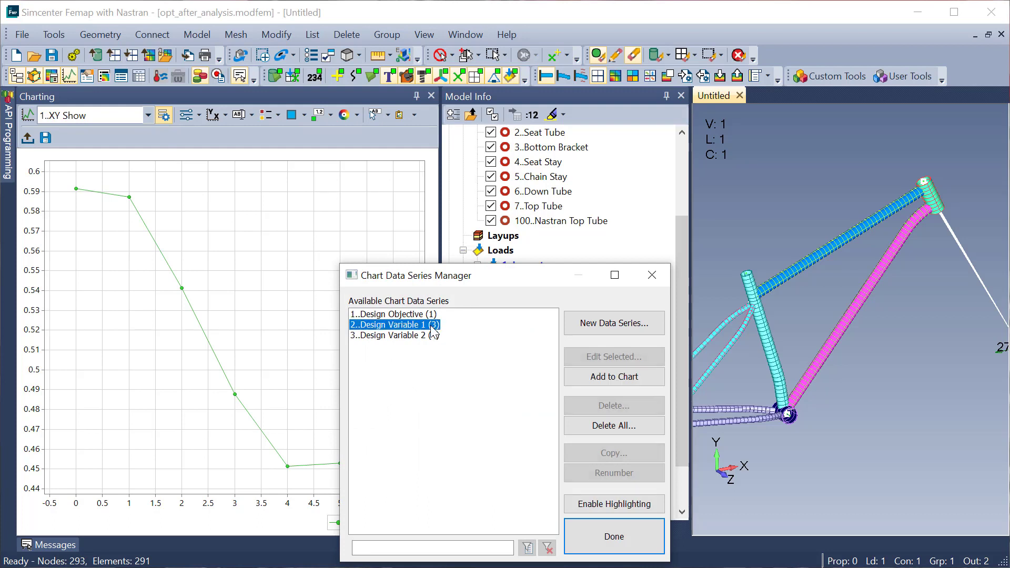
pyautogui.click(619, 378)
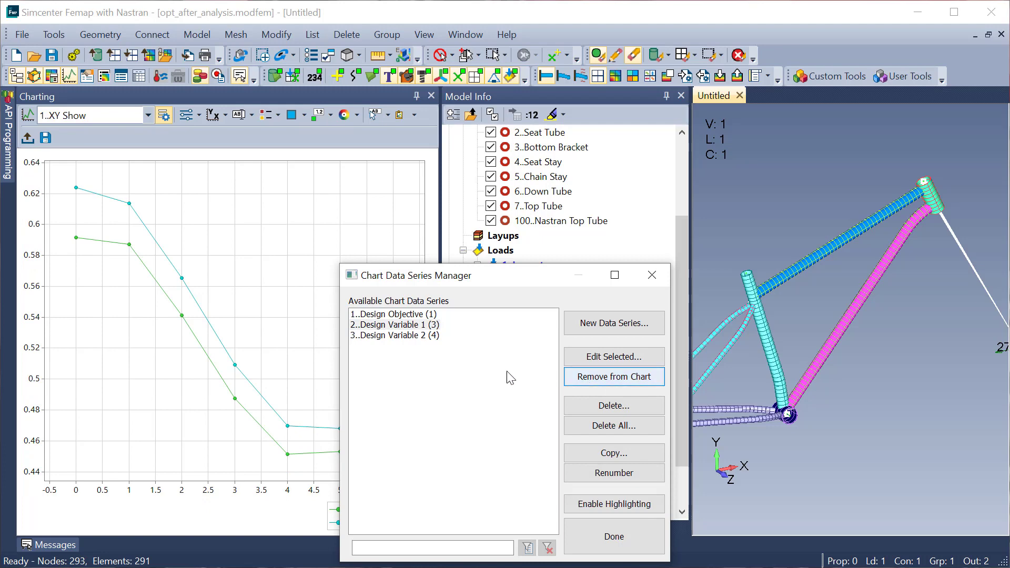
pyautogui.click(629, 542)
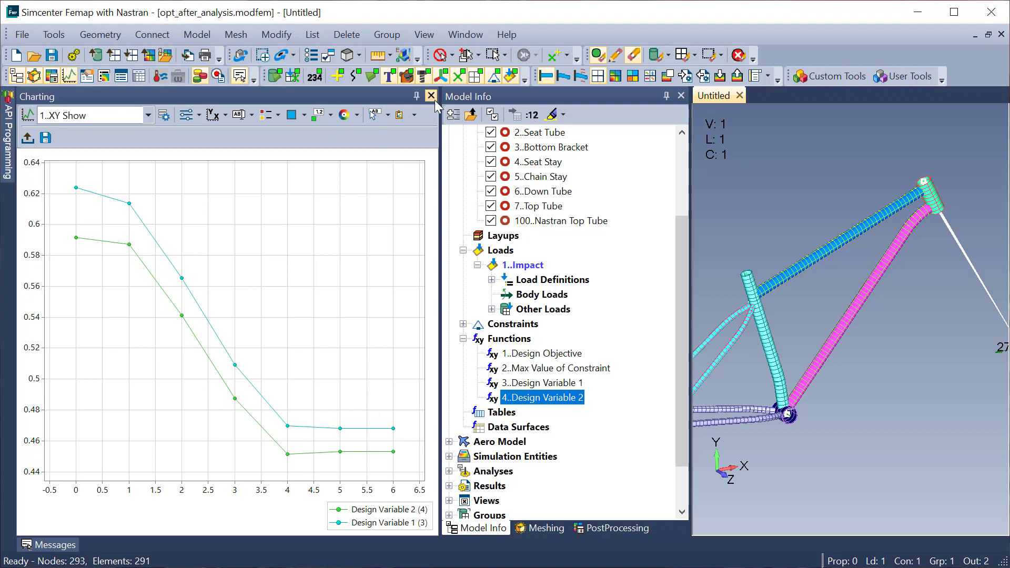
# Send the two-variable chart with its data to Excel and look over the transferred values and picture
pyautogui.click(415, 121)
pyautogui.click(486, 192)
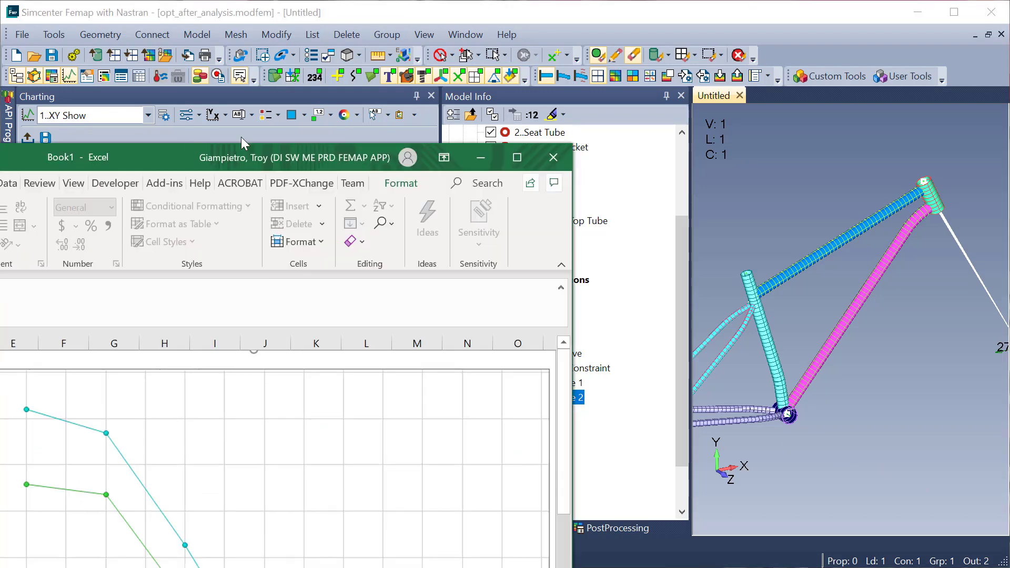
pyautogui.moveTo(241, 137); pyautogui.dragTo(471, 16)
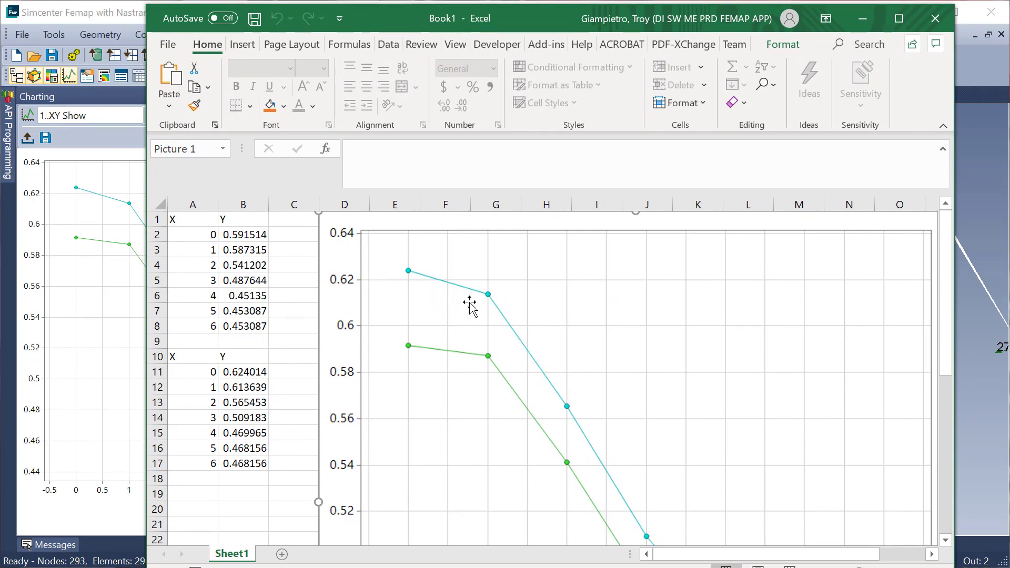
pyautogui.scroll(-4, 561, 329)
pyautogui.scroll(4, 608, 451)
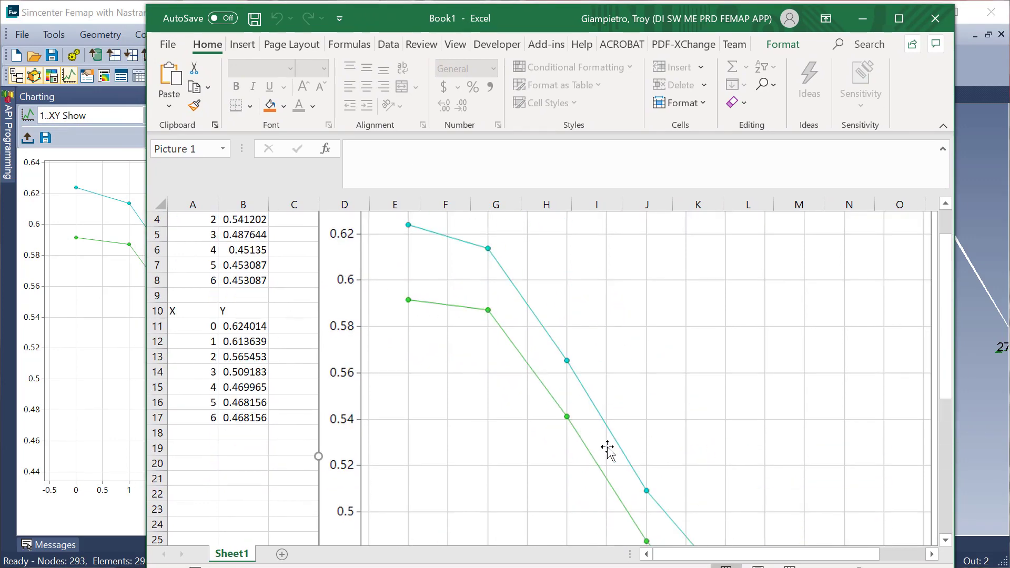
# Enter the label "Thickness" in cell A19 below the transferred data
pyautogui.click(230, 504)
pyautogui.click(192, 497)
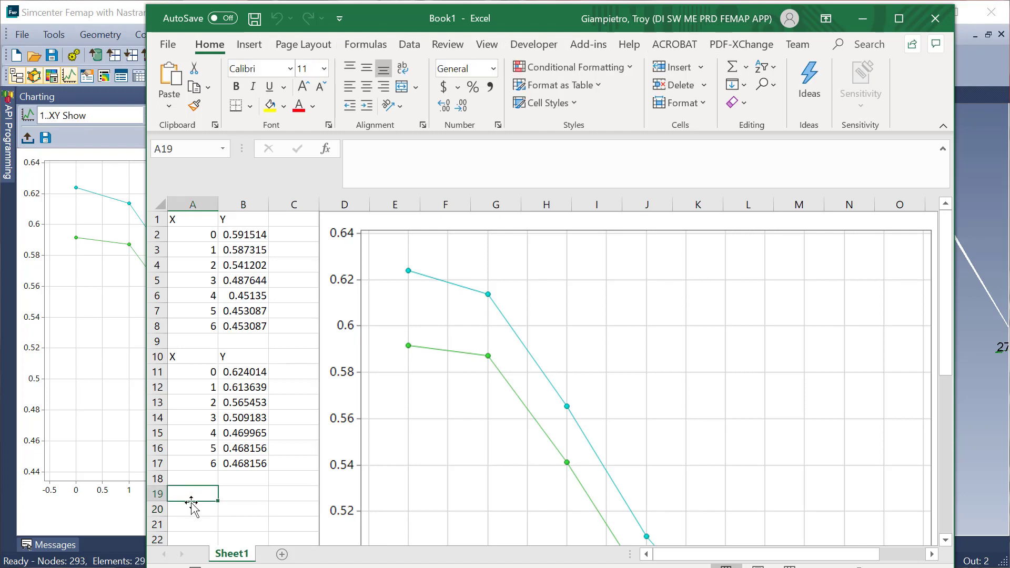
pyautogui.write('thTh')
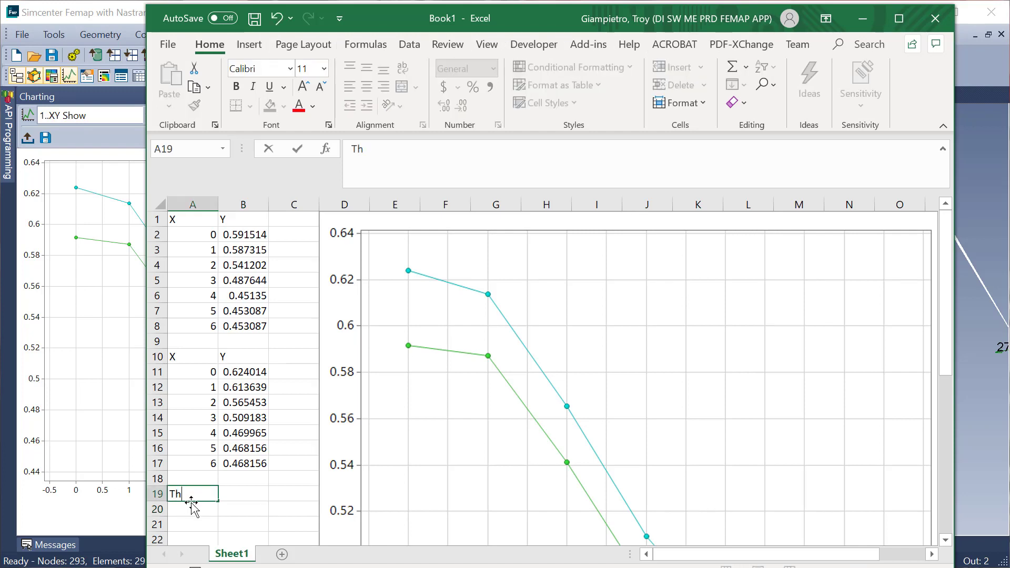
pyautogui.write('ickness')
pyautogui.press('Tab')
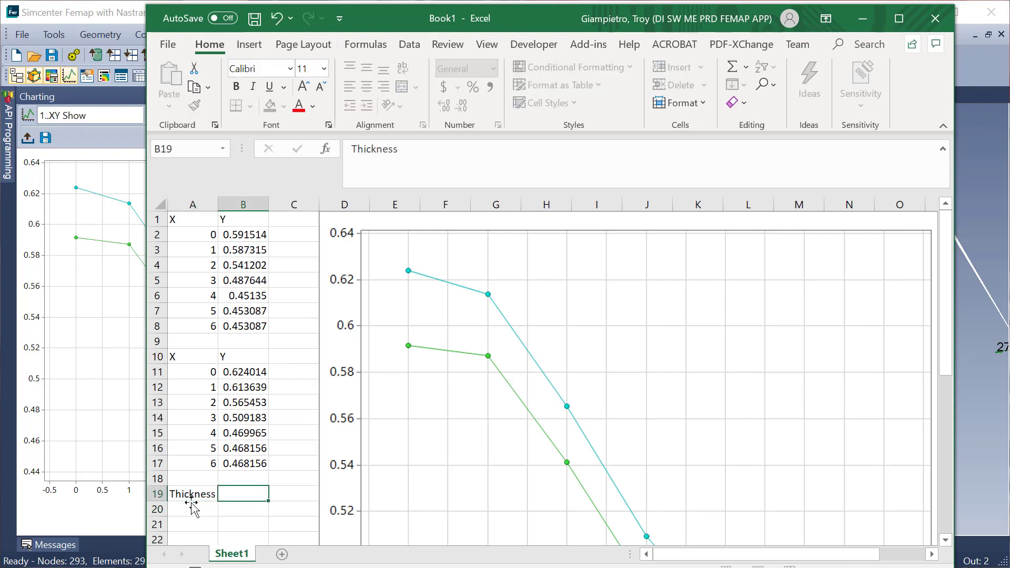
# Calculate the tube thickness in cell B19 with the formula =B17-B8, subtracting the final values of the two variables
pyautogui.write('+')
pyautogui.press('BackSpace')
pyautogui.write('=')
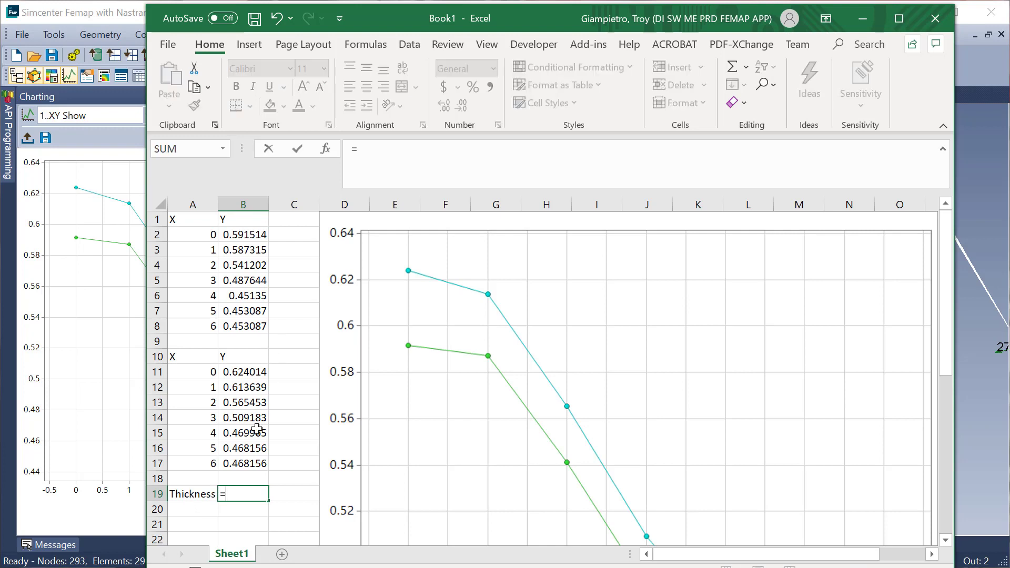
pyautogui.click(257, 464)
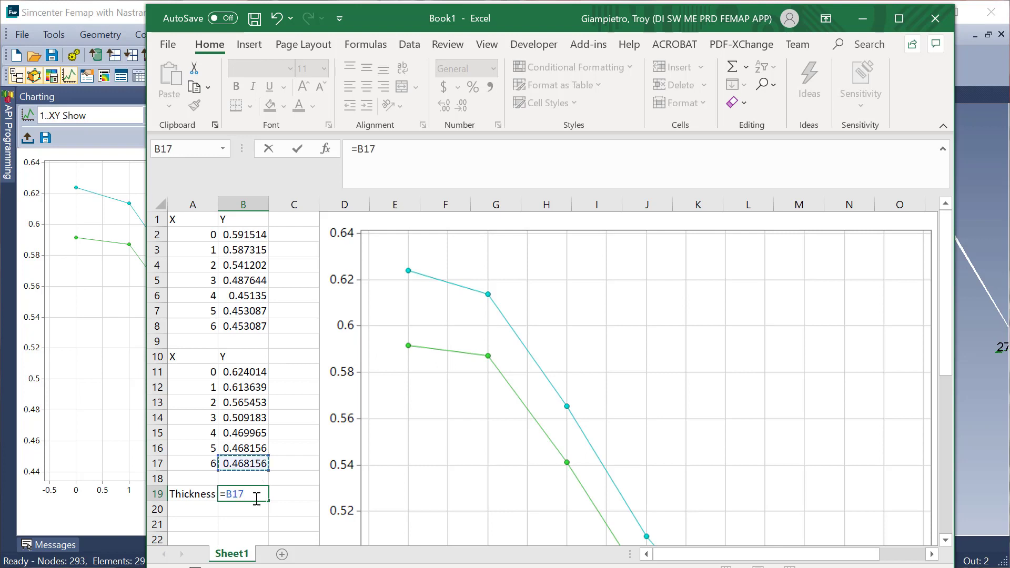
pyautogui.write('-')
pyautogui.click(255, 326)
pyautogui.press('Return')
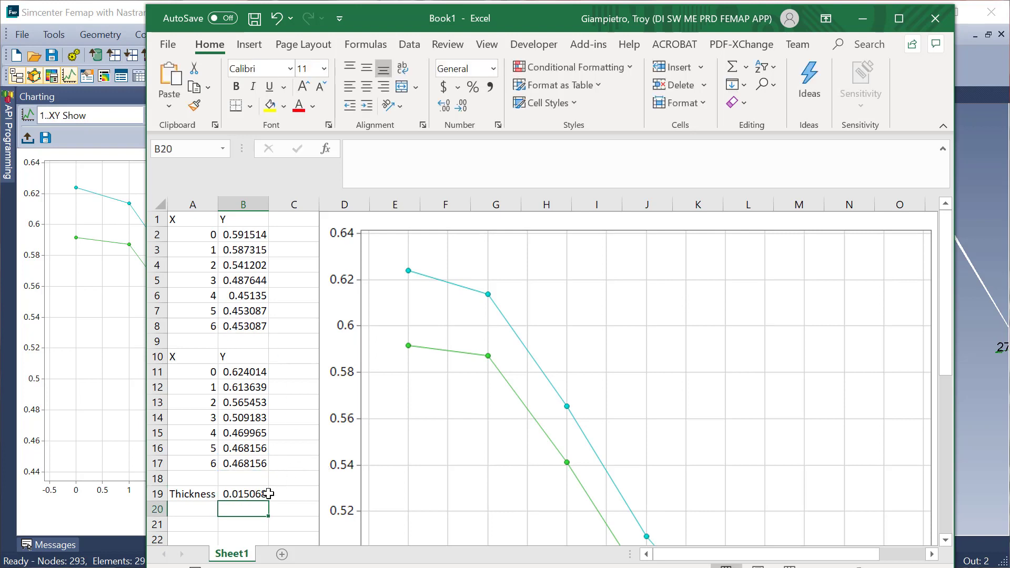
# Close the Excel workbook and return to Femap, closing the chart there as well
pyautogui.click(935, 18)
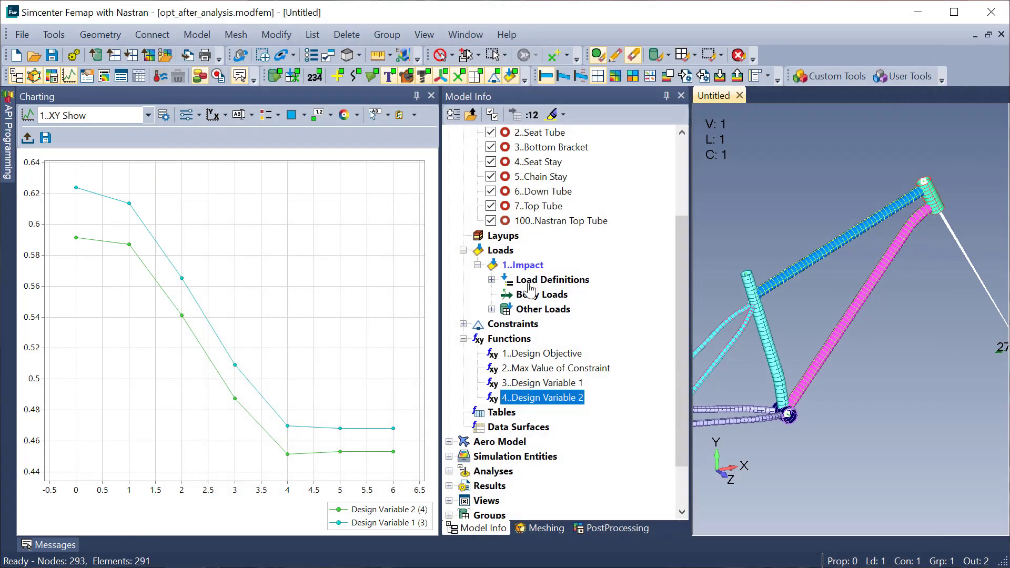
pyautogui.click(430, 96)
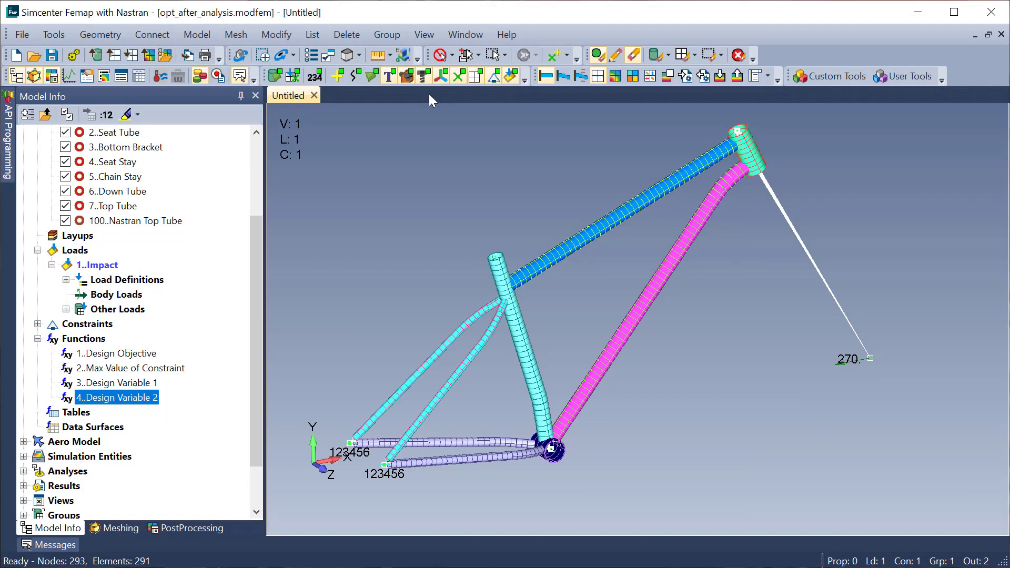
# Display a Contour-style plot of Beam EndA Max Comb Stress for Case 1 Design Cycle 0 on the bike frame
pyautogui.click(178, 529)
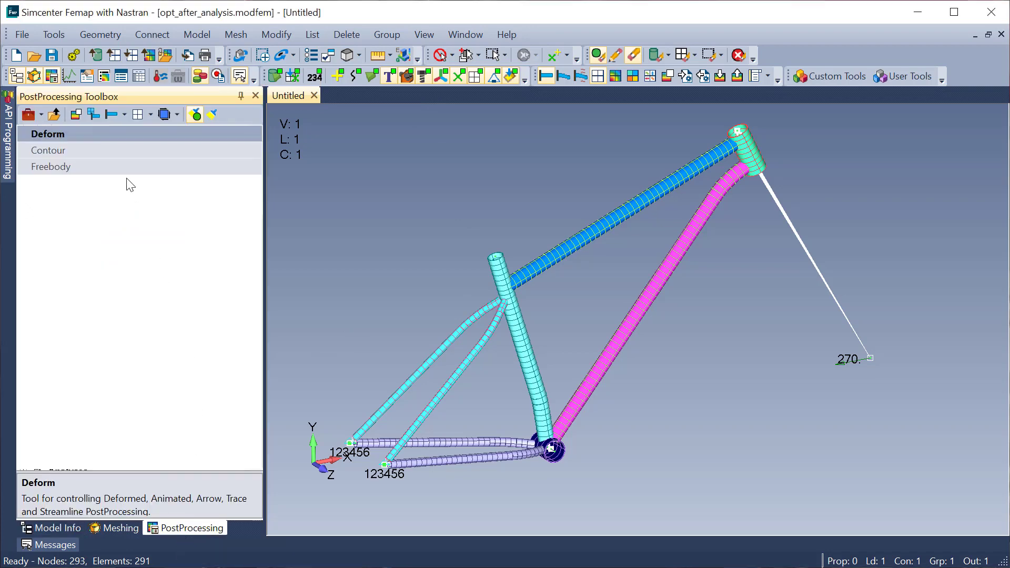
pyautogui.click(99, 152)
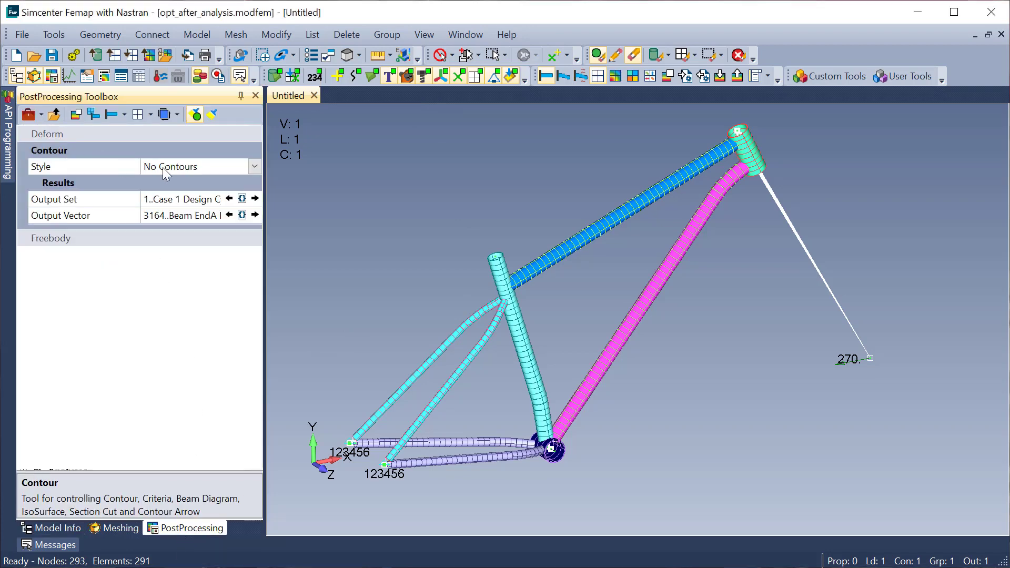
pyautogui.click(226, 166)
pyautogui.click(201, 200)
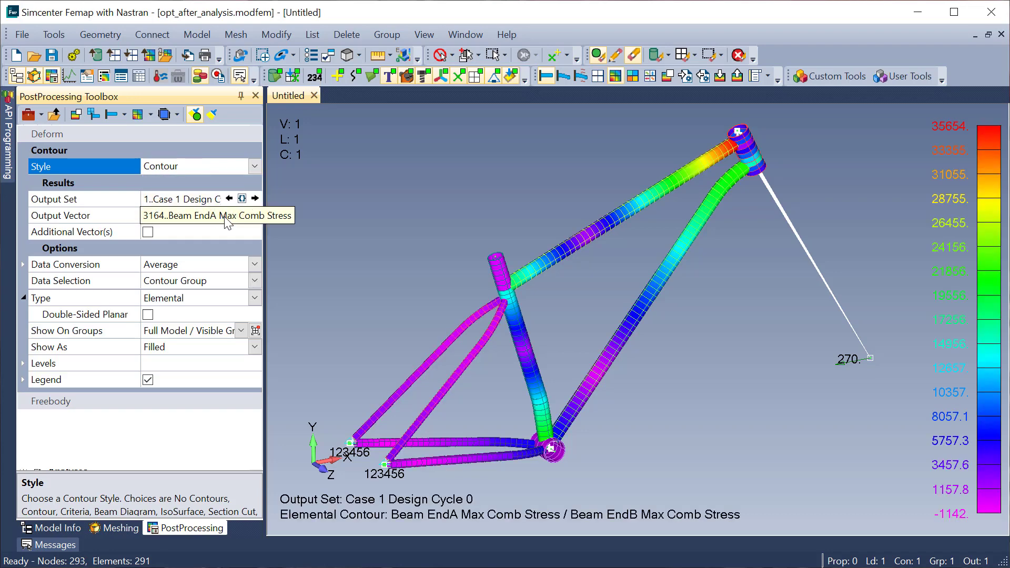
pyautogui.click(243, 214)
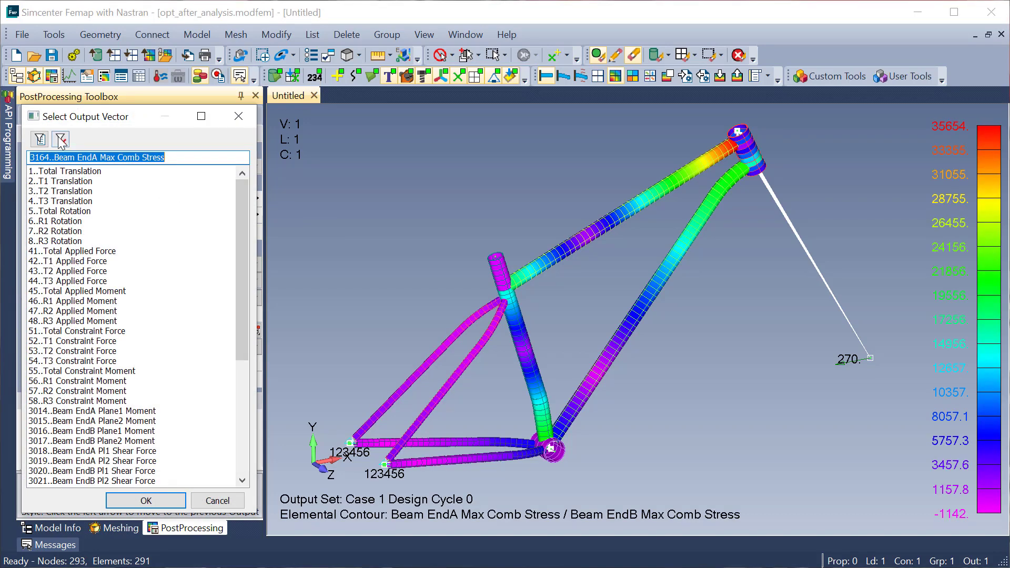
pyautogui.click(169, 498)
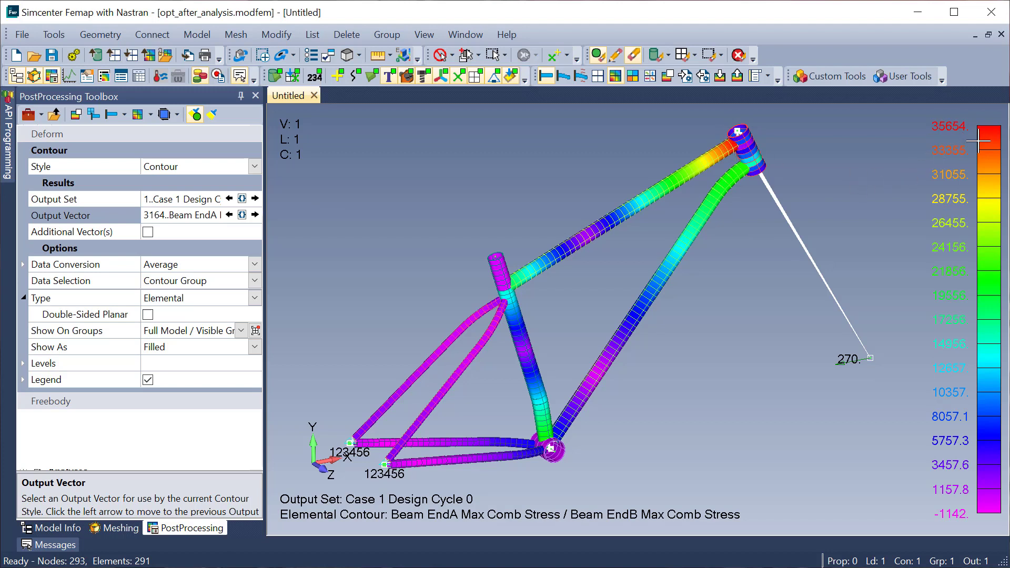
# Switch the stress contour's output set to Case 1 Design Cycle 6
pyautogui.click(241, 199)
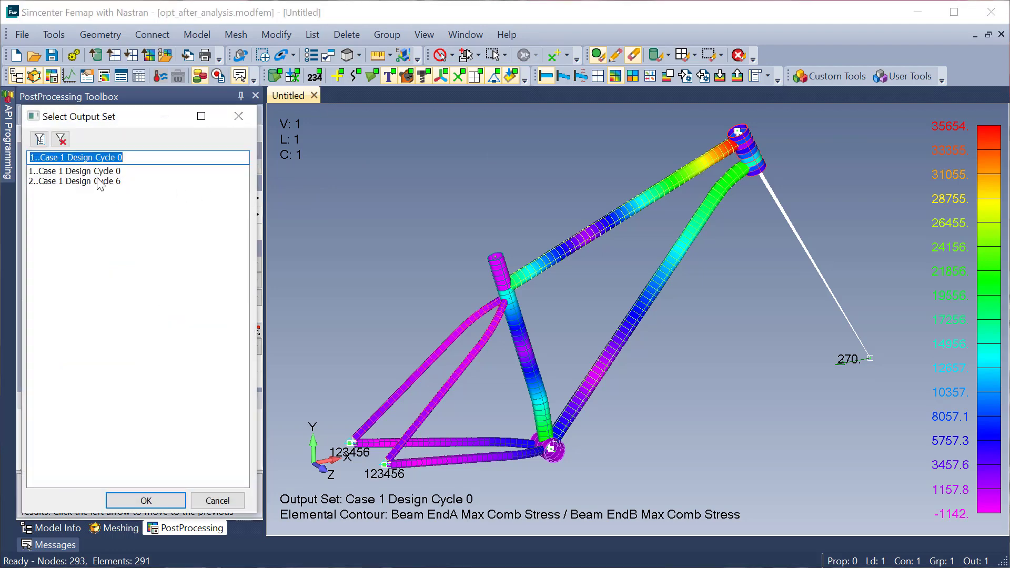
pyautogui.click(83, 182)
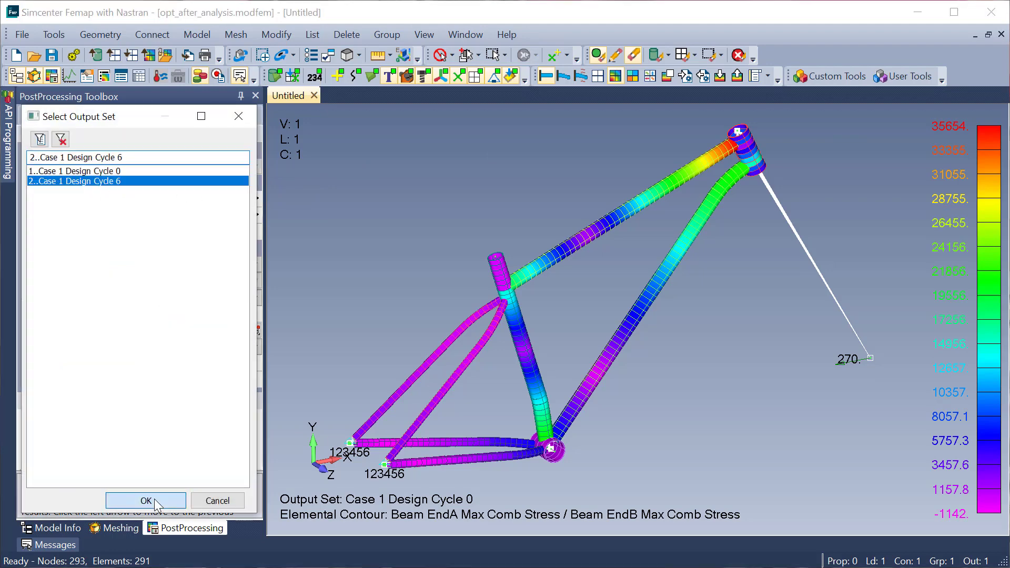
pyautogui.click(146, 500)
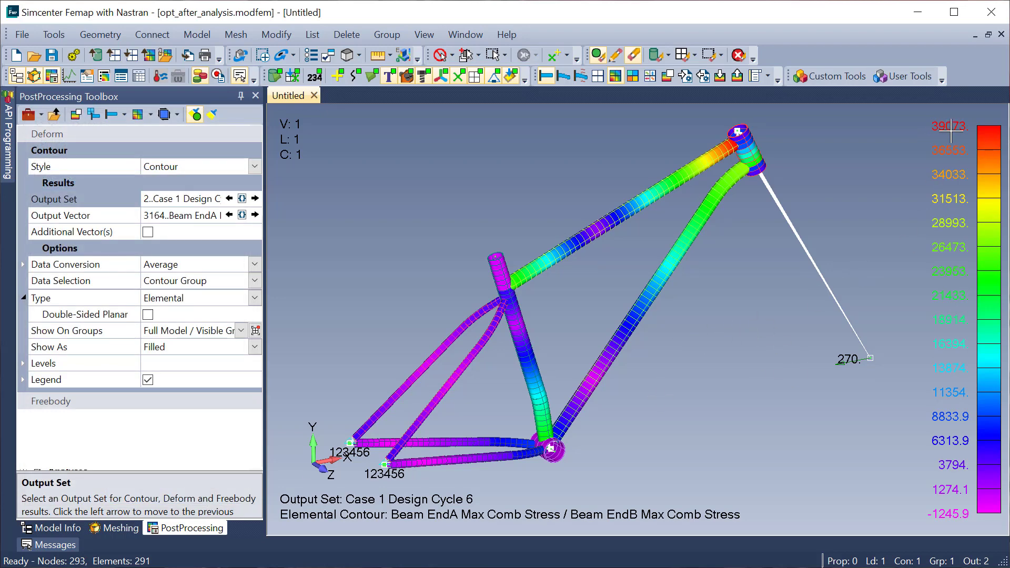